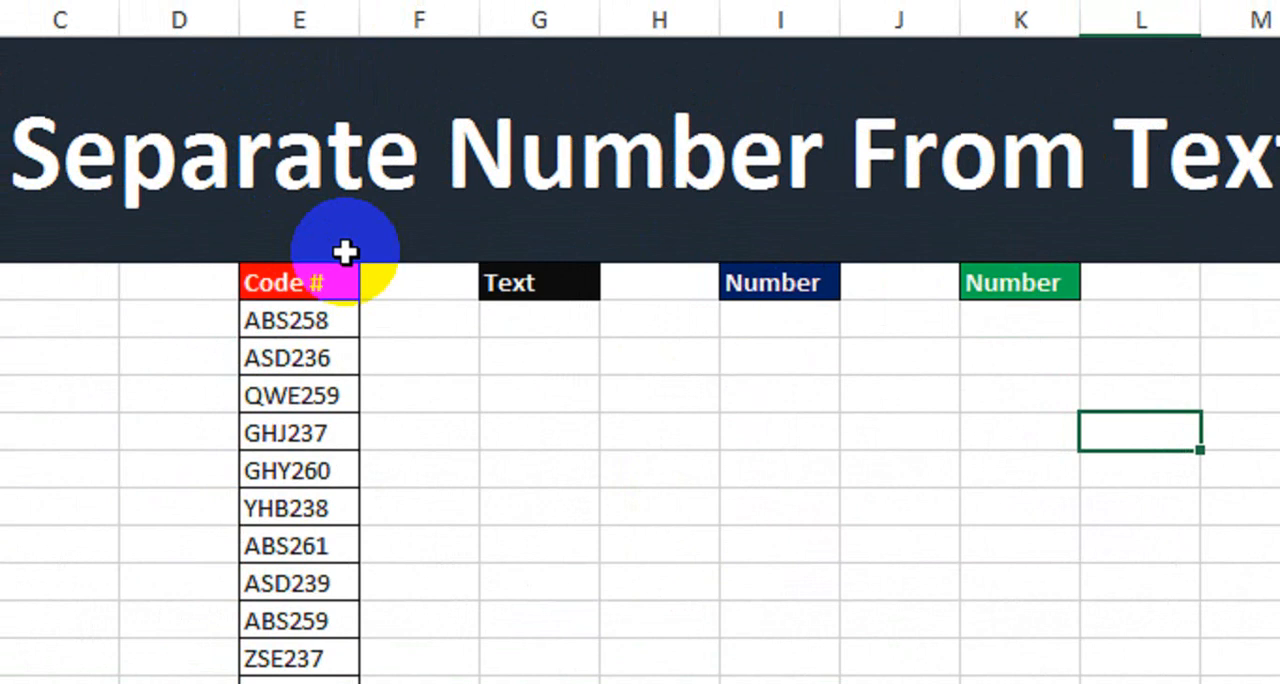
Review the Code # list and the empty Text and two Number columns set aside for the separated parts.
left_click_drag(349, 289, 309, 683)
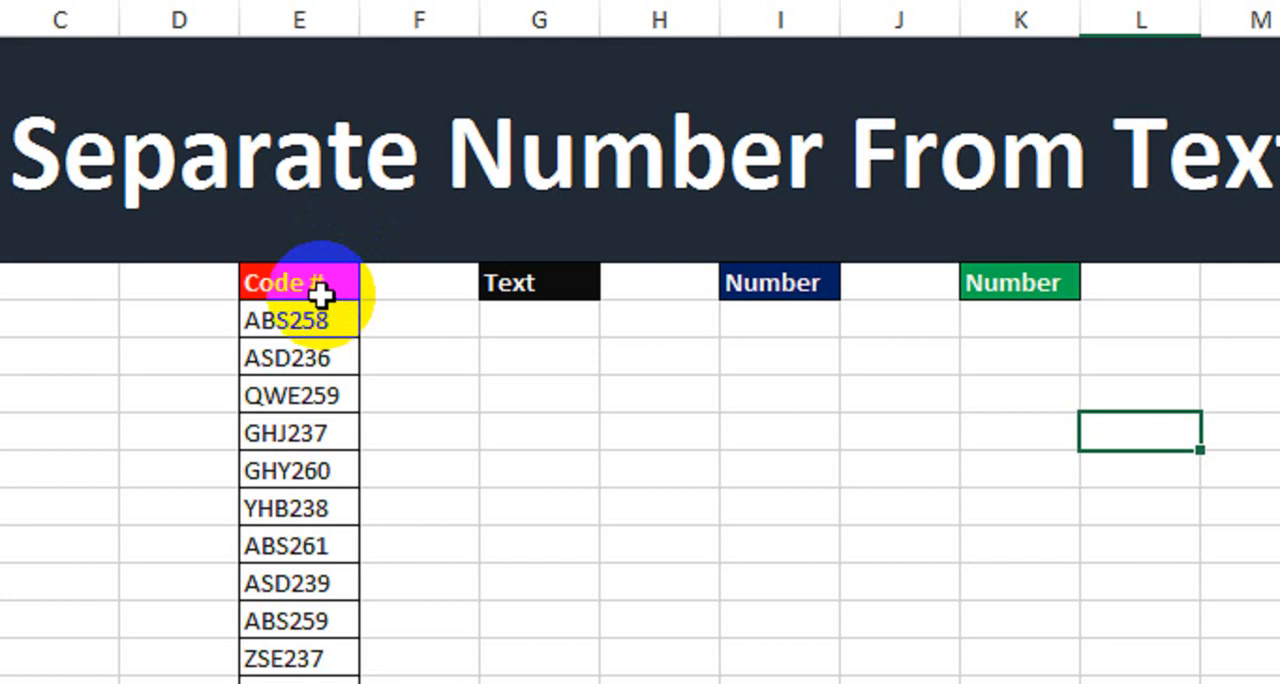
left_click_drag(323, 588, 323, 590)
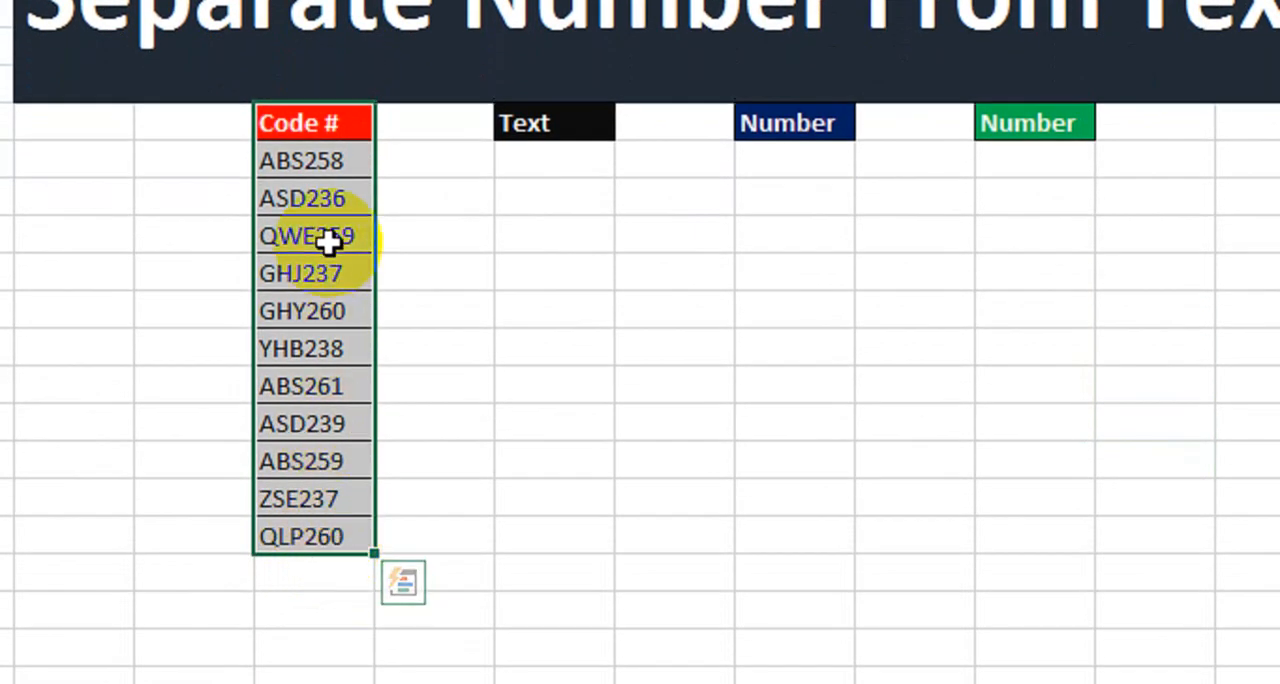
left_click_drag(540, 124, 572, 546)
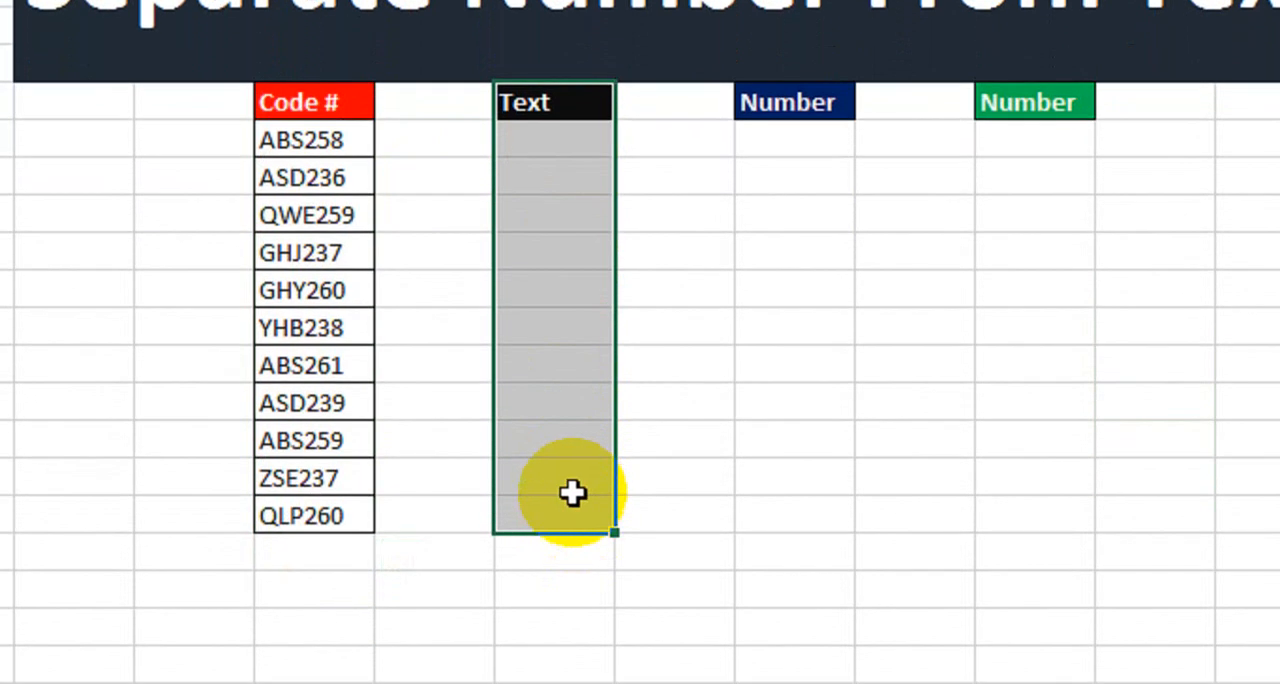
left_click_drag(814, 104, 806, 491)
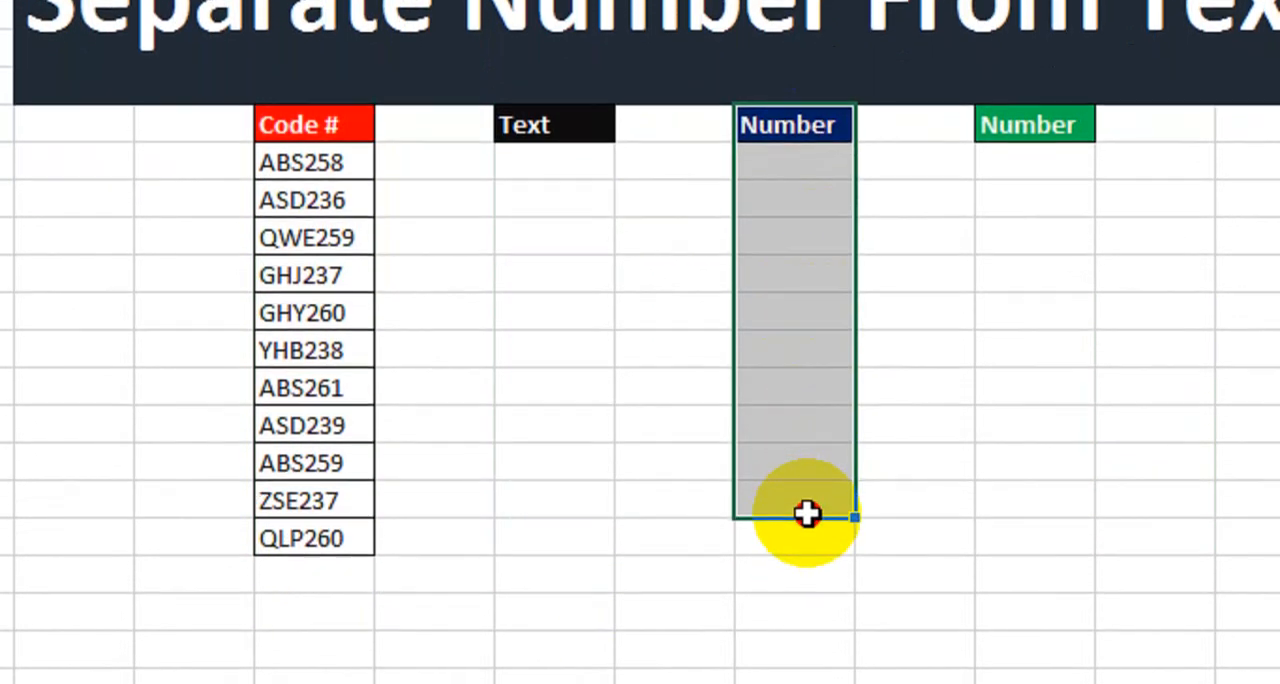
left_click(890, 275)
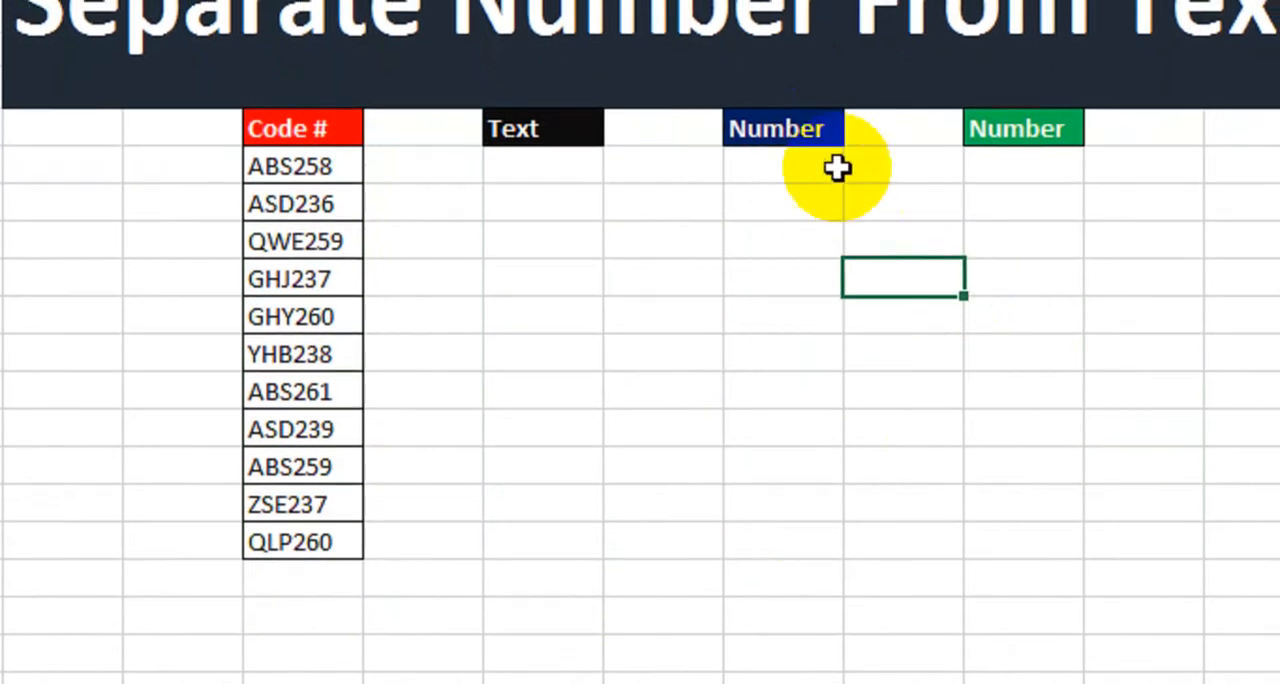
left_click(828, 127)
left_click(1008, 129)
left_click(808, 168)
left_click(970, 172)
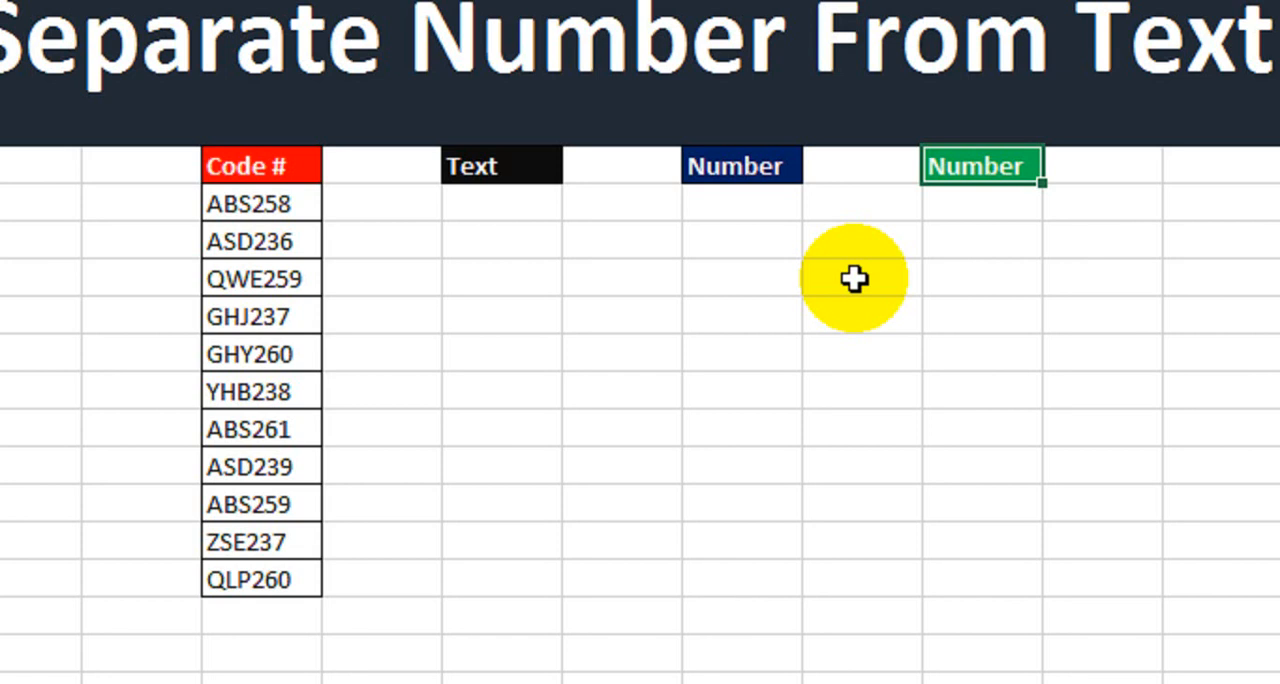
left_click(540, 176)
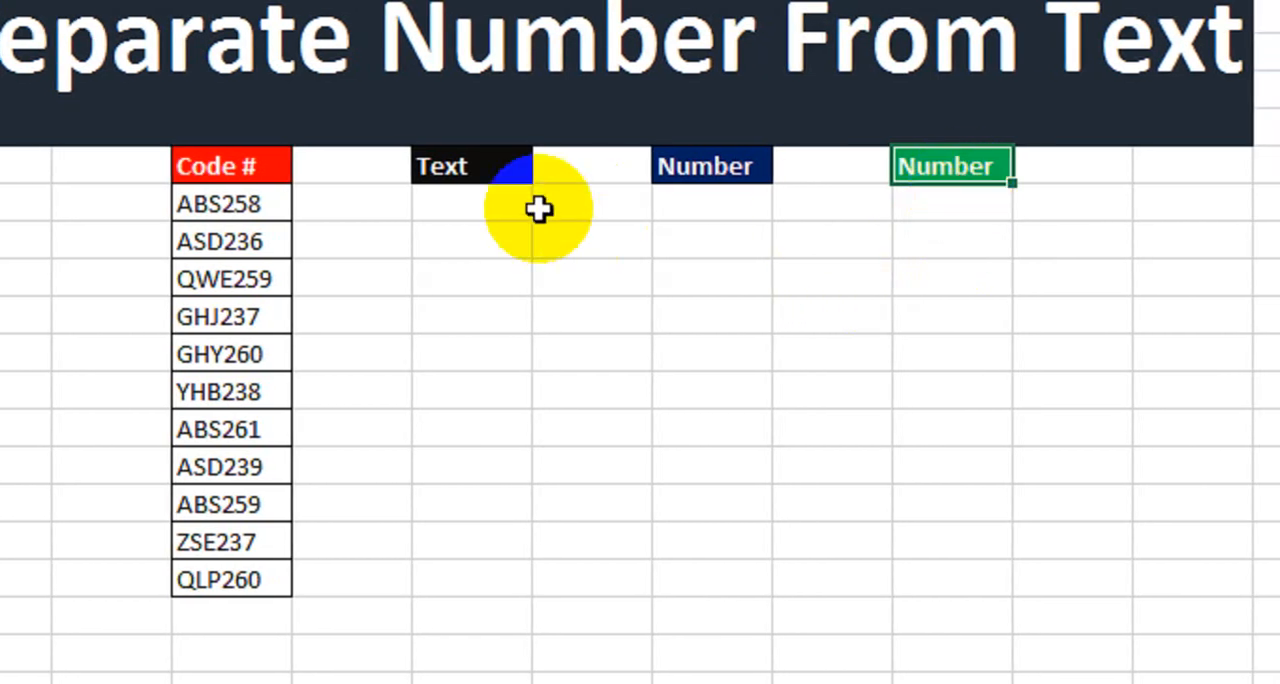
left_click(641, 171)
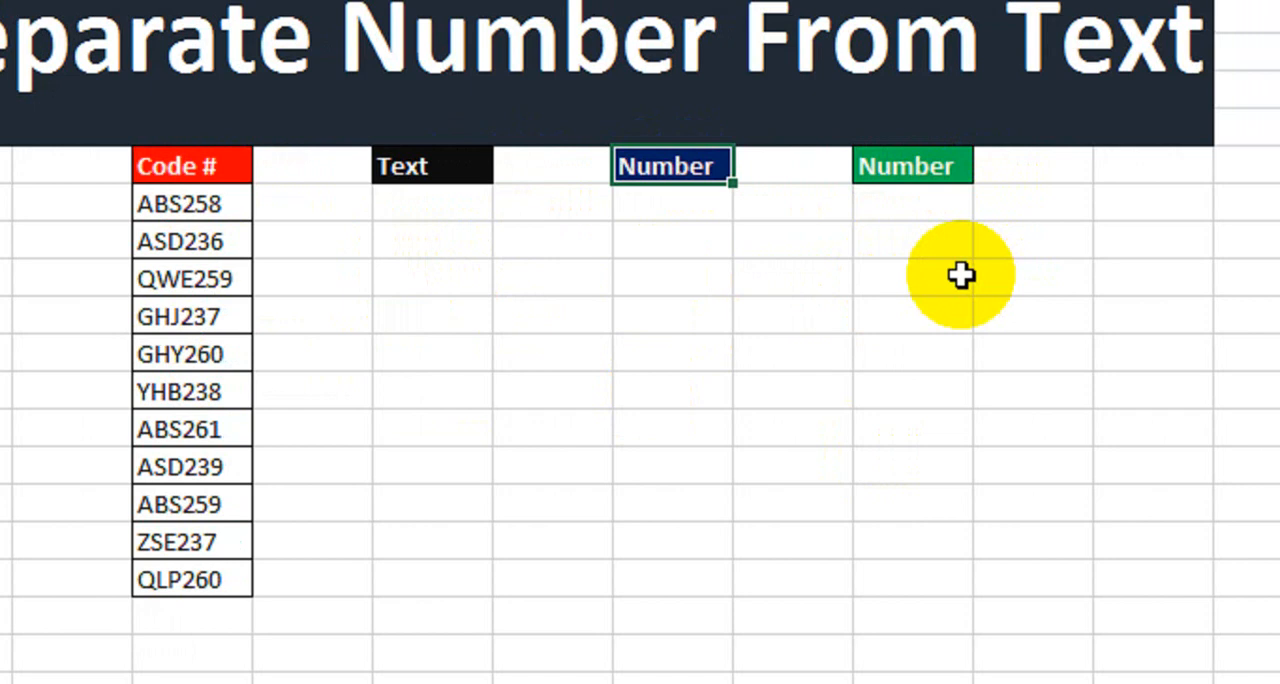
Apply All Borders to the Text column and both Number columns, from their headers down to the last code's row.
left_click_drag(450, 168, 463, 595)
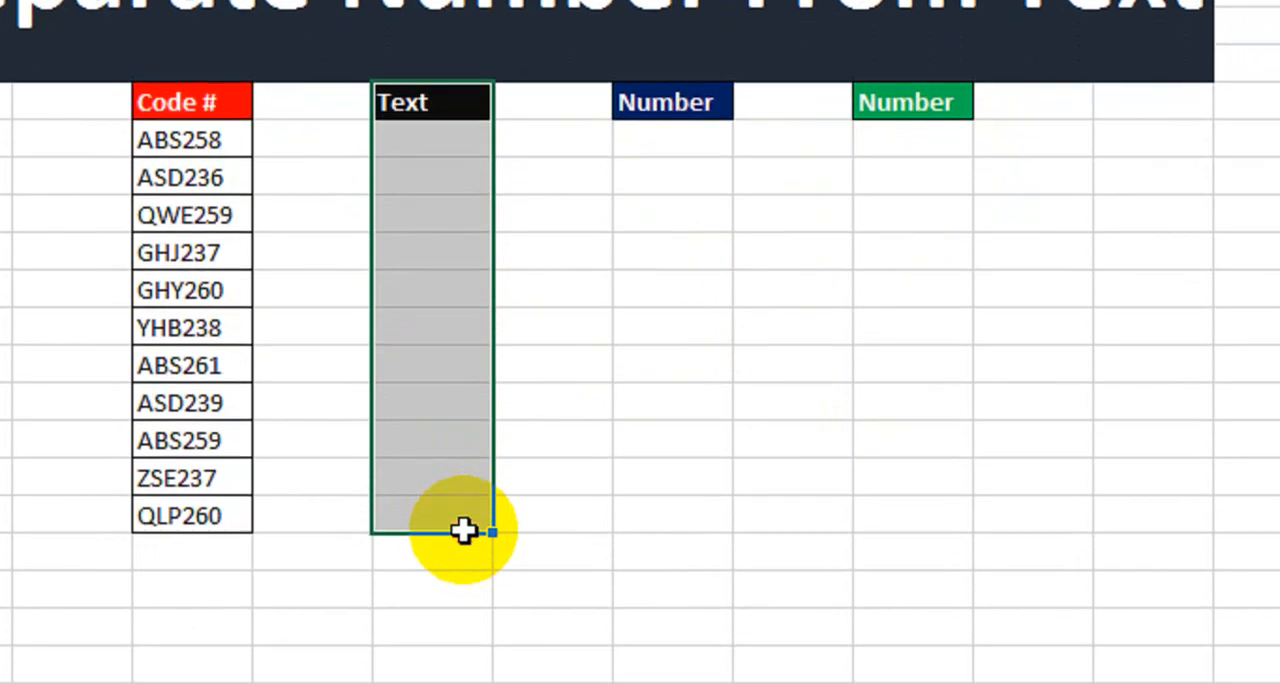
left_click(293, 151)
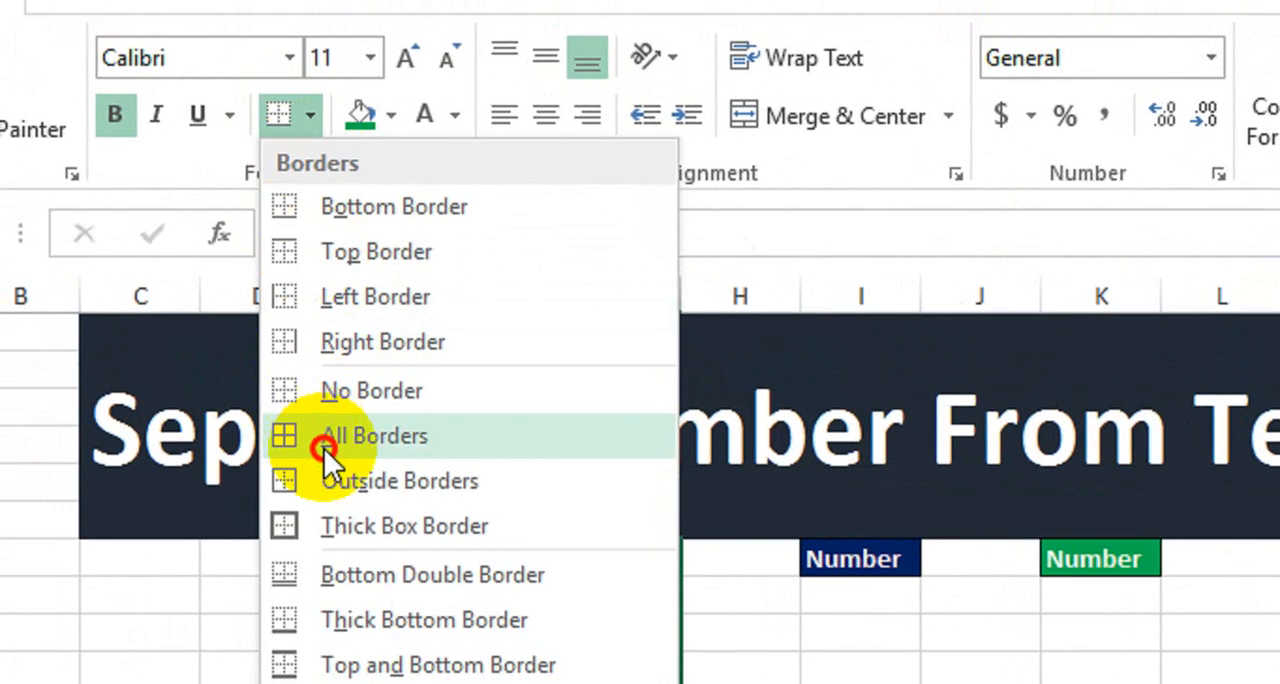
left_click(320, 434)
left_click_drag(836, 505, 857, 589)
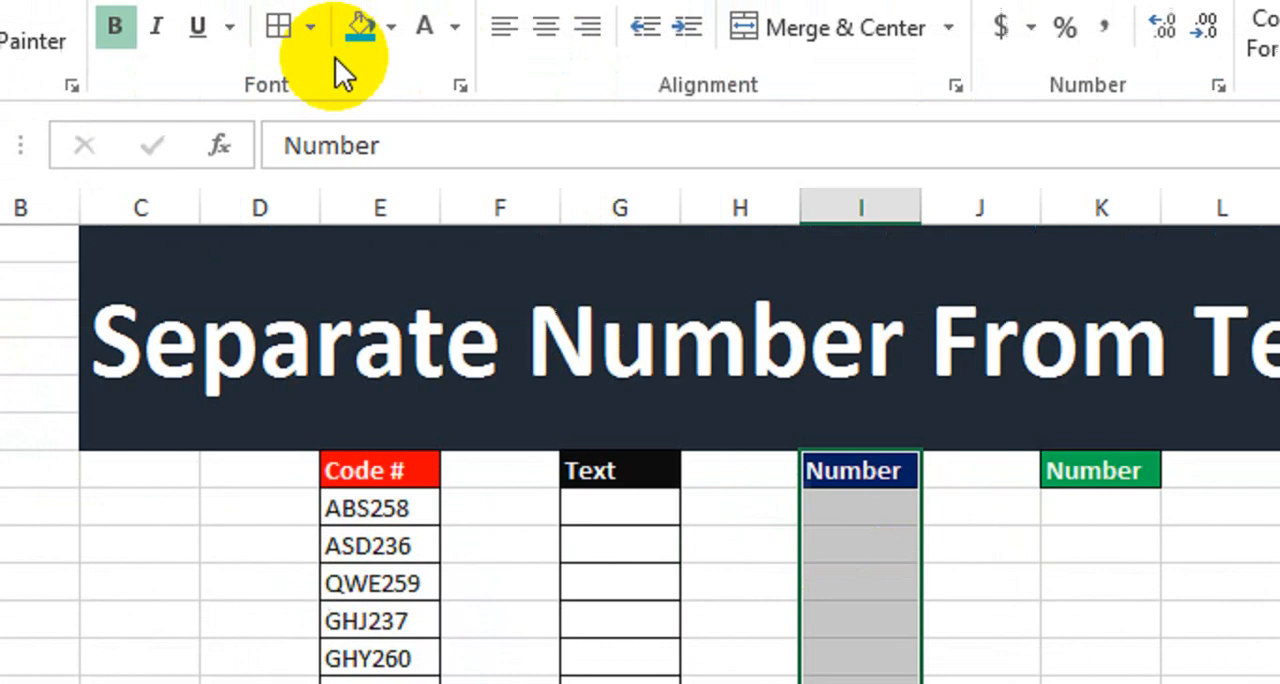
left_click(279, 60)
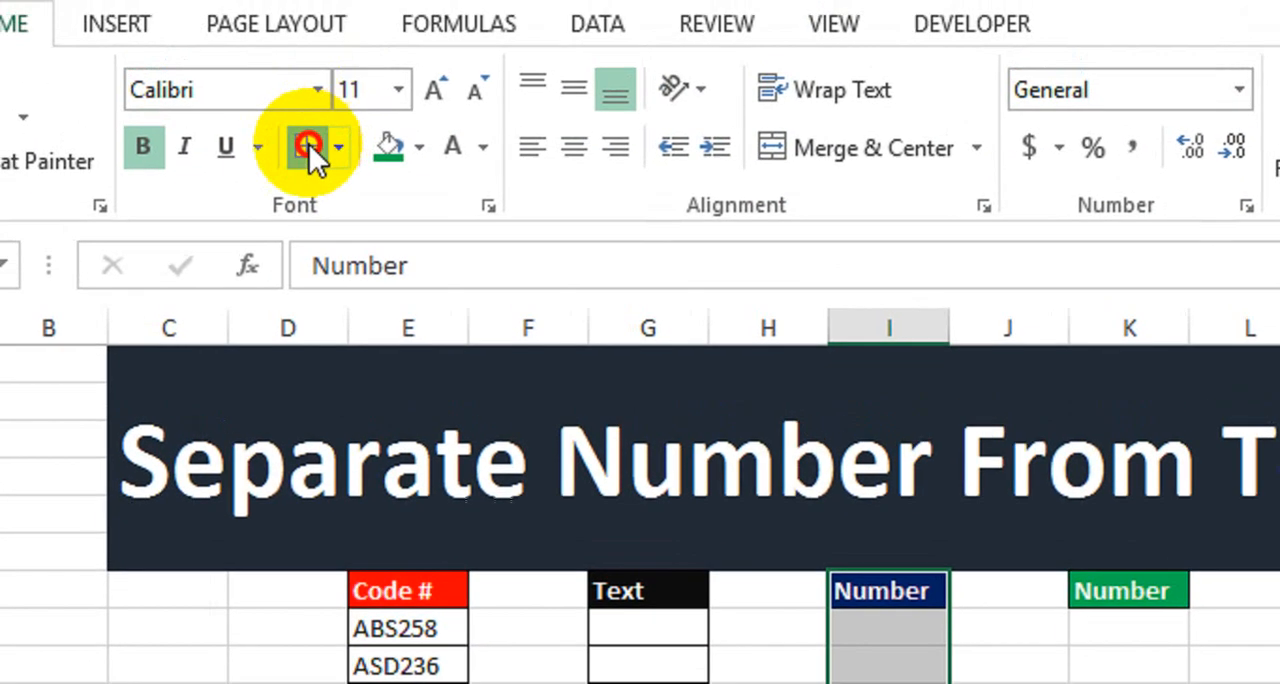
left_click_drag(1129, 592, 1129, 683)
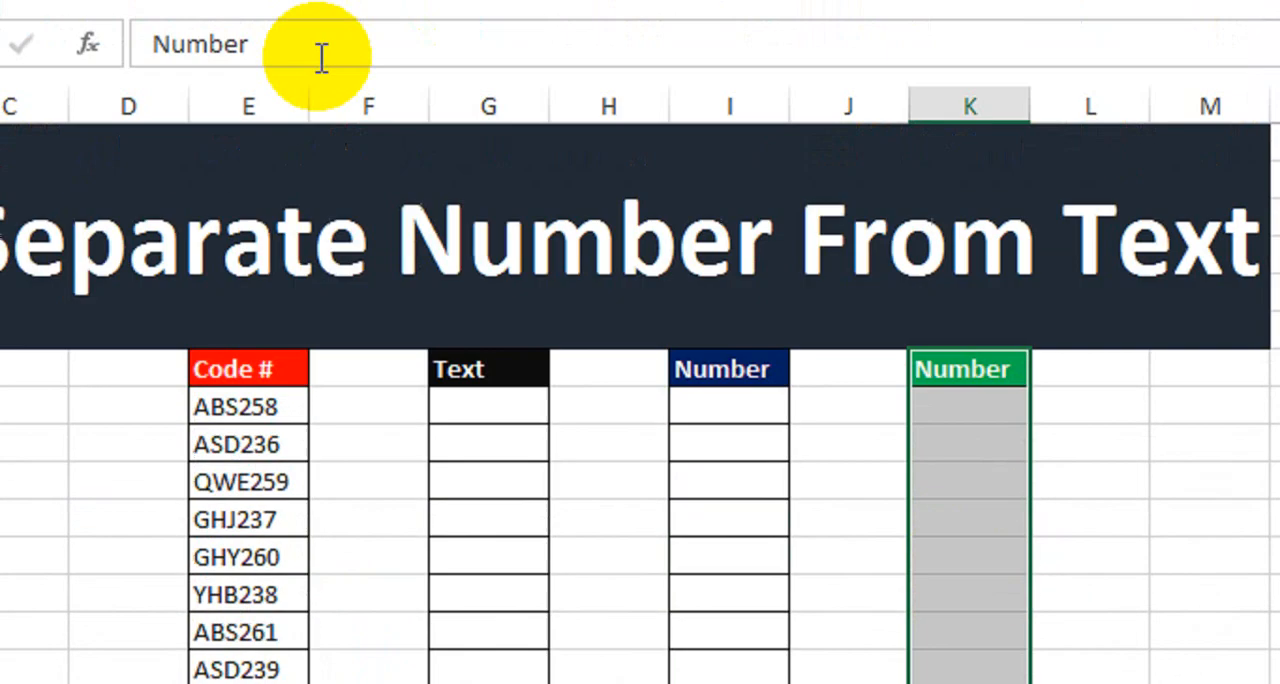
left_click(254, 107)
left_click(900, 394)
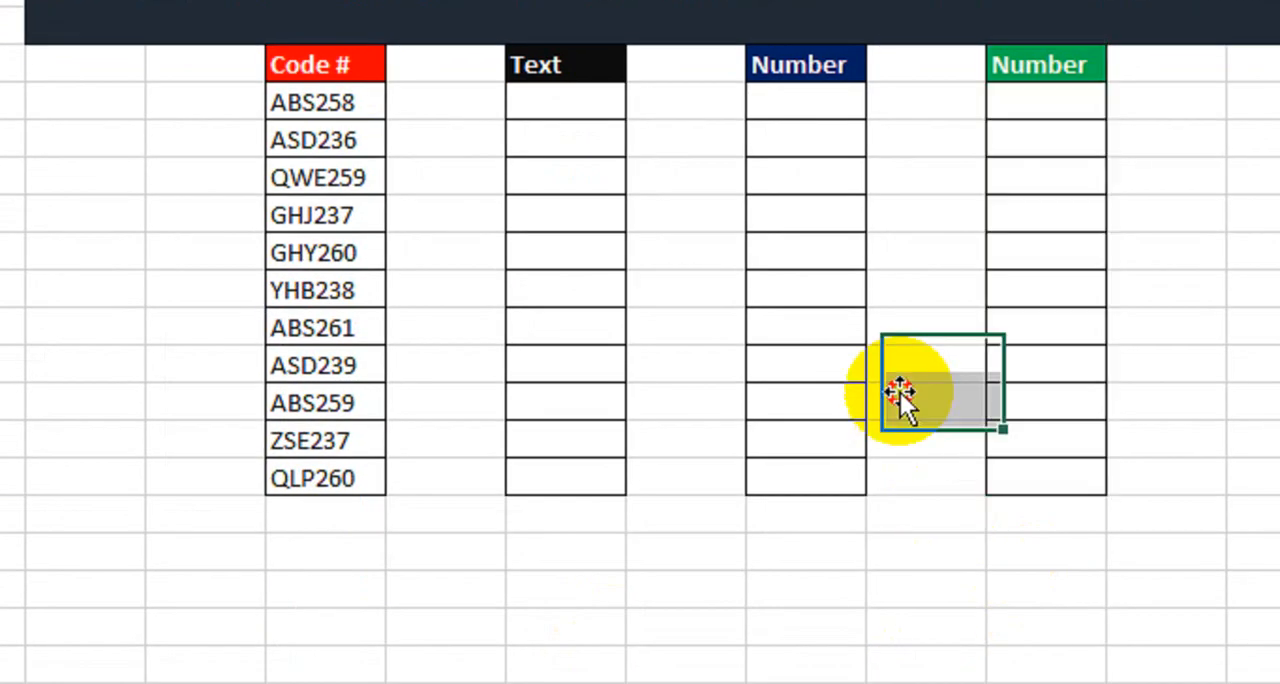
Write the formula =FIND({0,1,2,3,4,5,6,7,8,9},E8) in the first cell under the Text header.
left_click(563, 103)
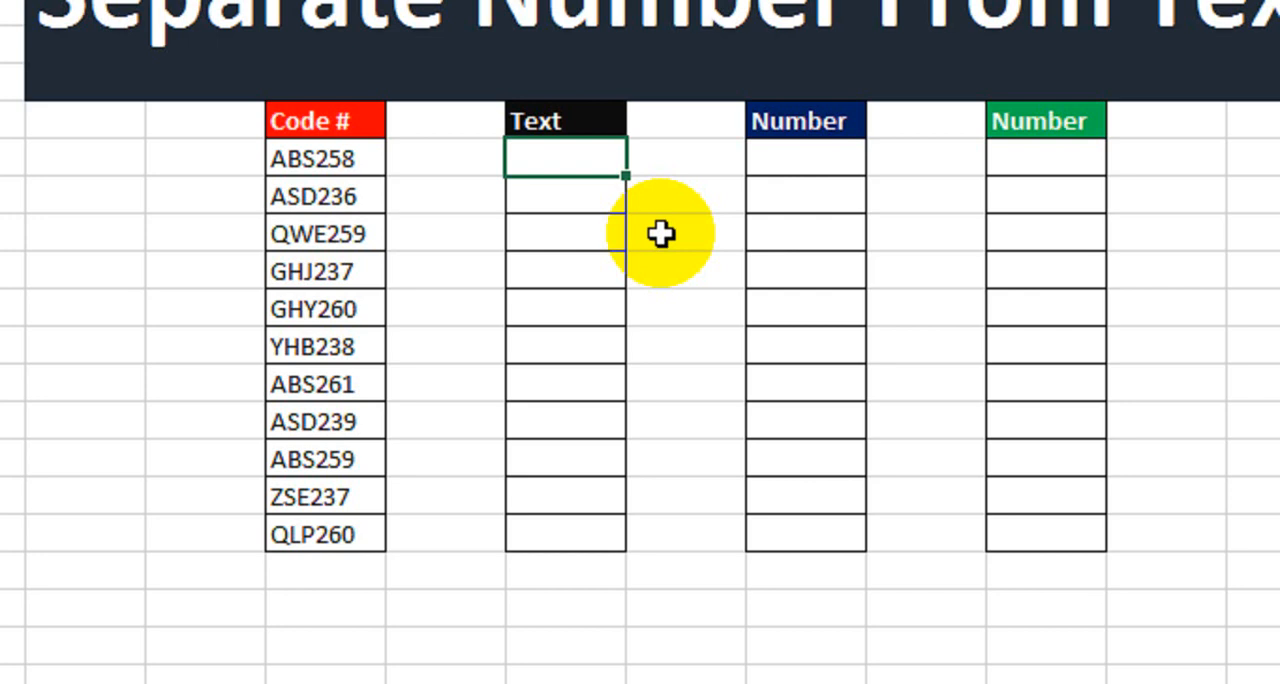
type("=find")
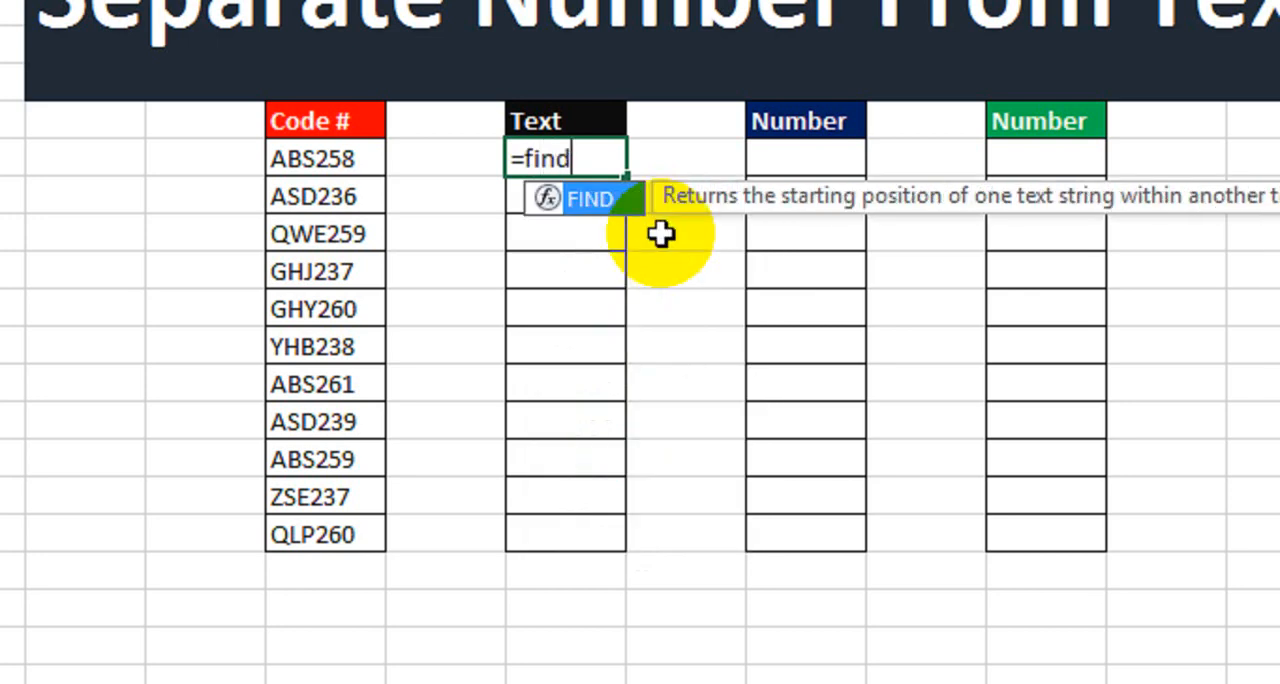
key("Tab")
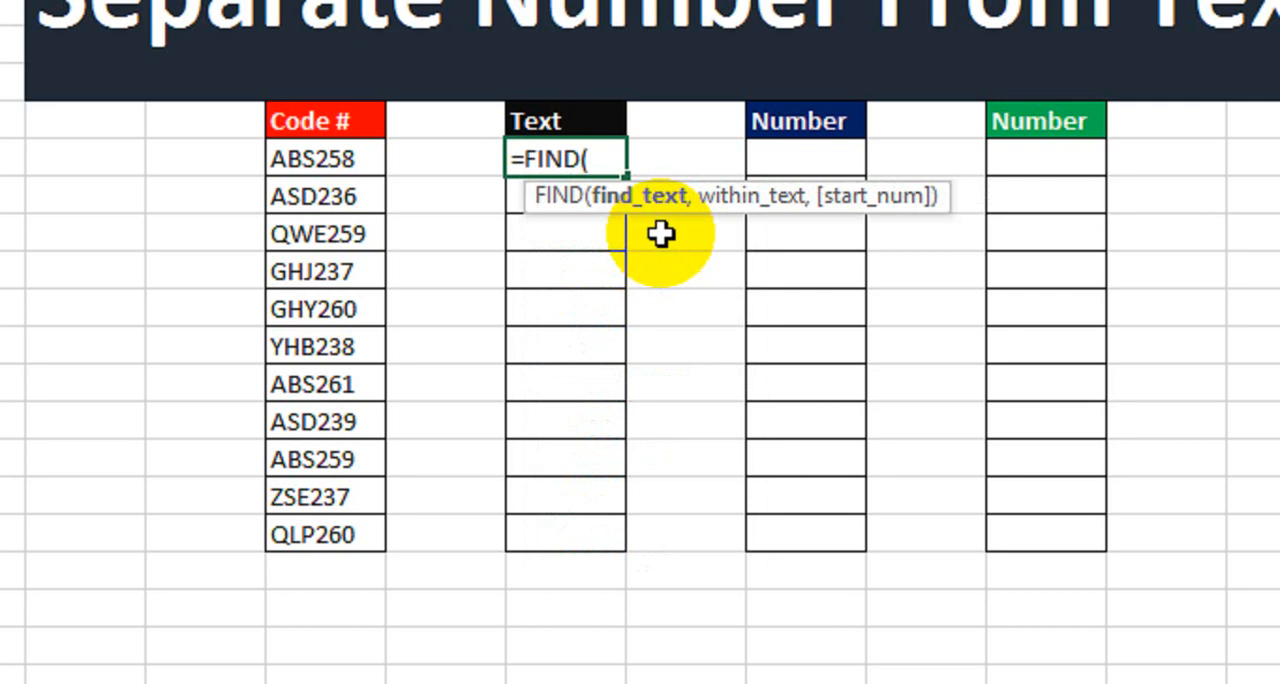
type("{")
type("0,1,2,3,4")
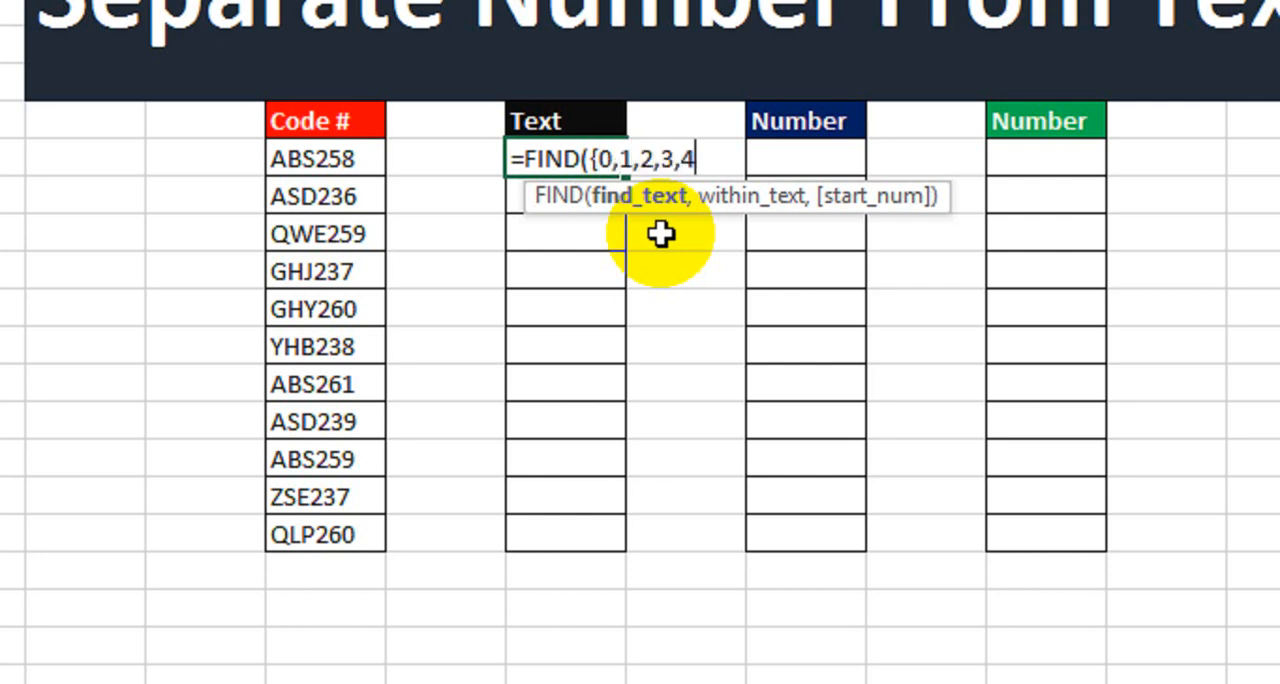
type(",5,6,7")
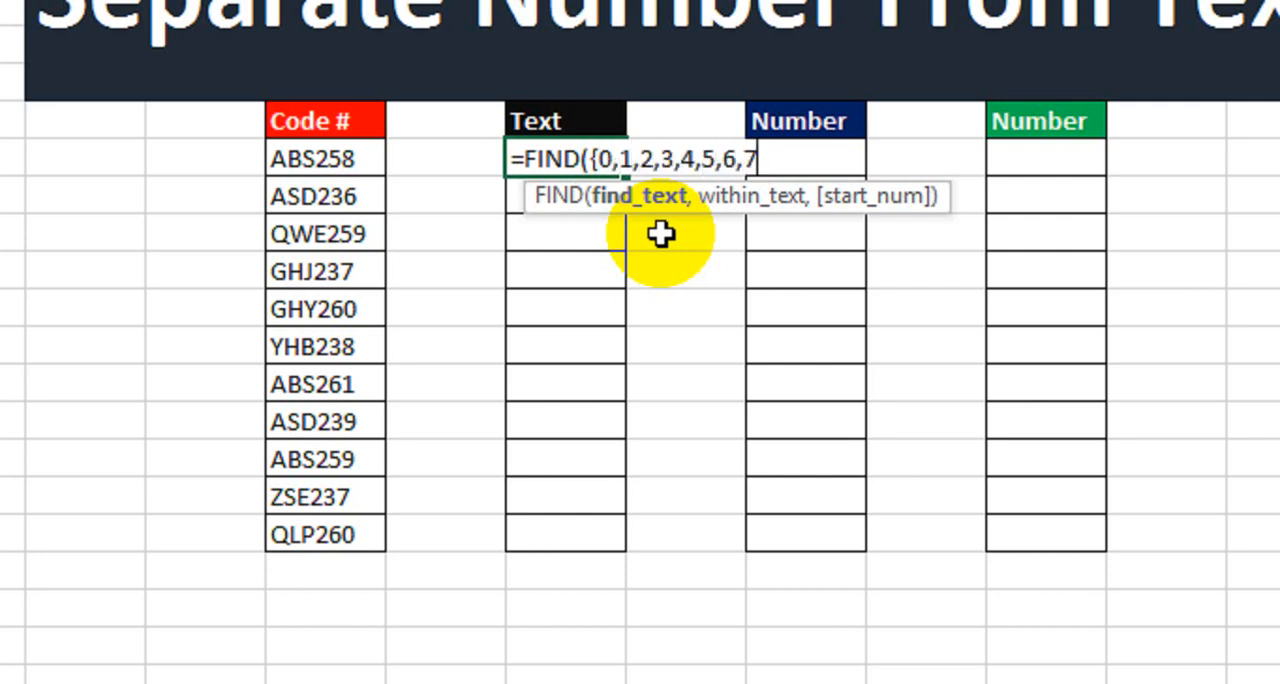
type(",8,9")
type("}")
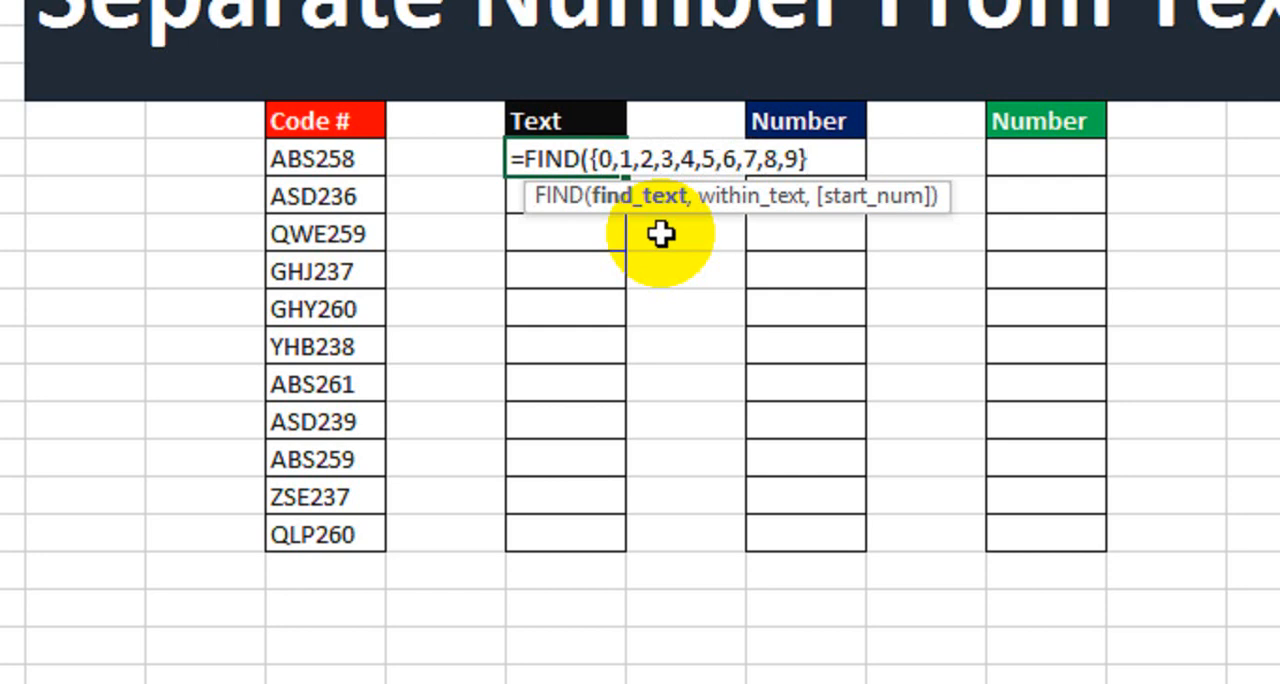
type(",")
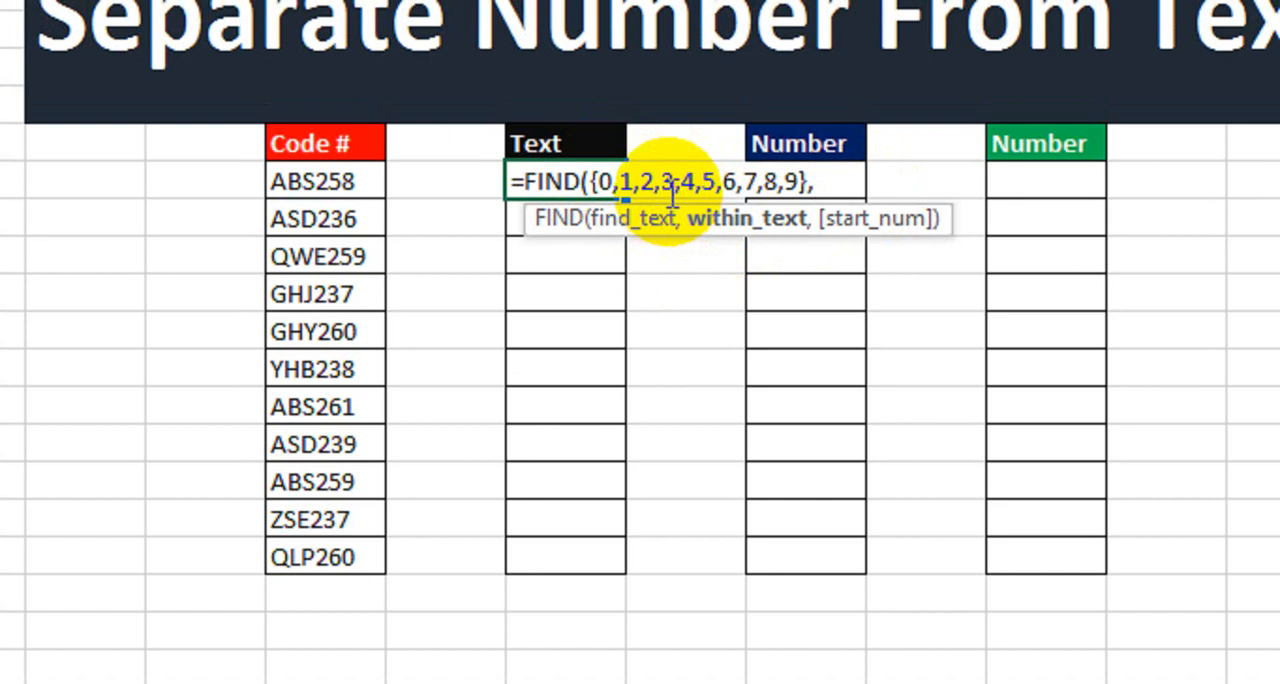
left_click(370, 184)
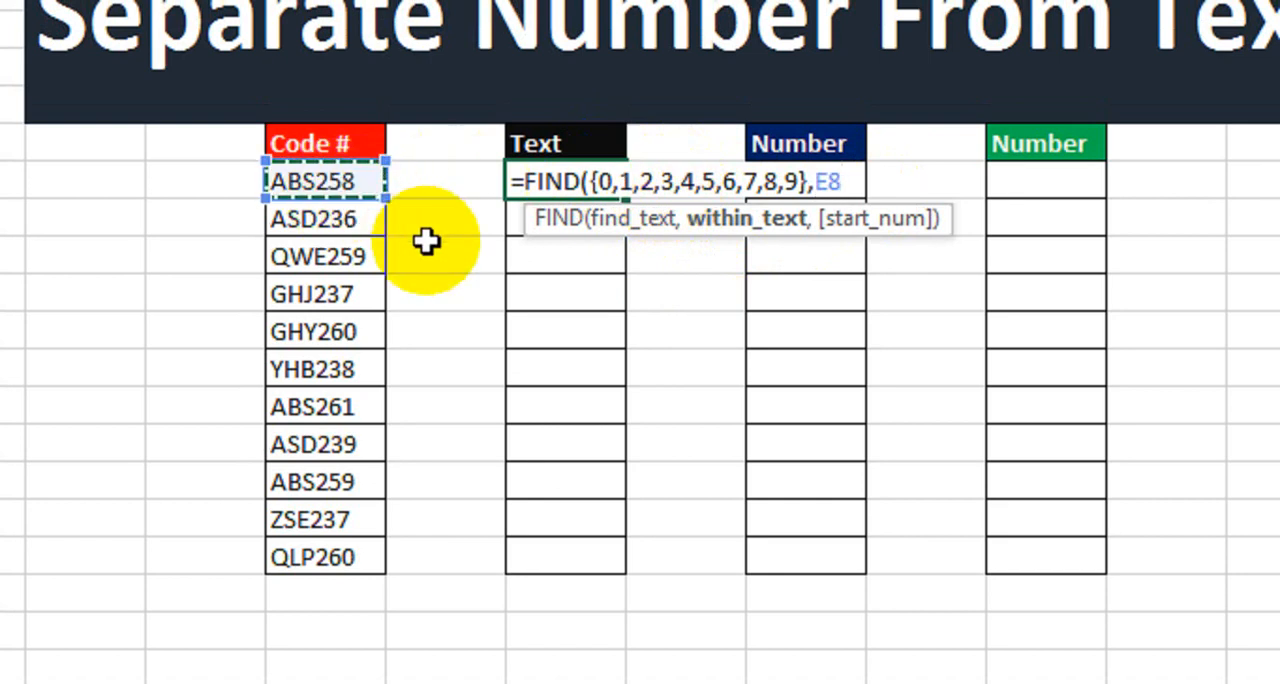
type(")")
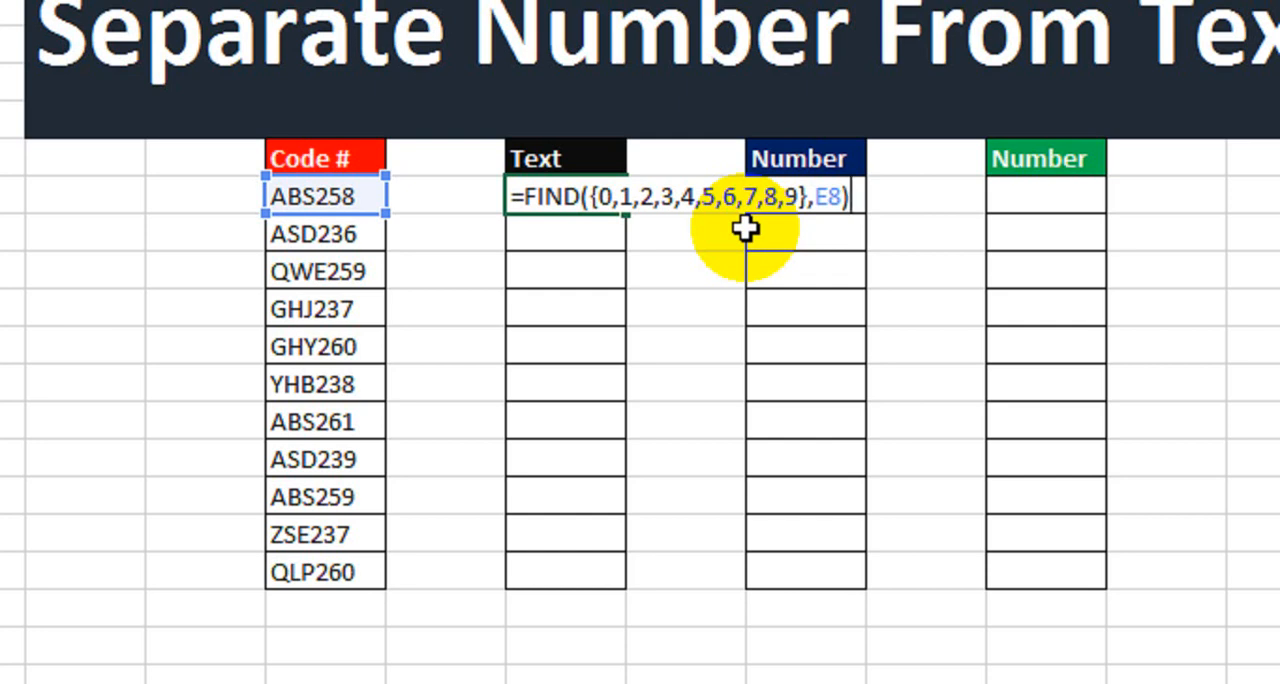
Wrap the FIND function in IFERROR, with an empty string "" as the value returned on error.
left_click(538, 198)
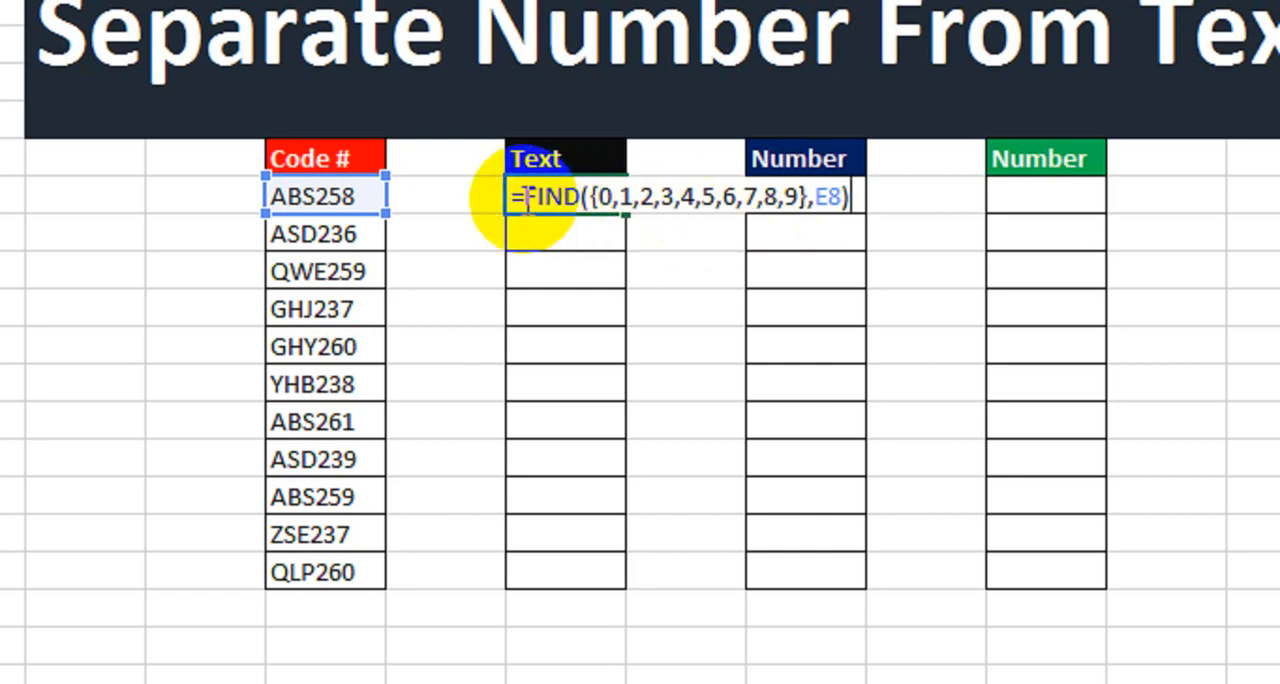
left_click(522, 198)
type("ifer")
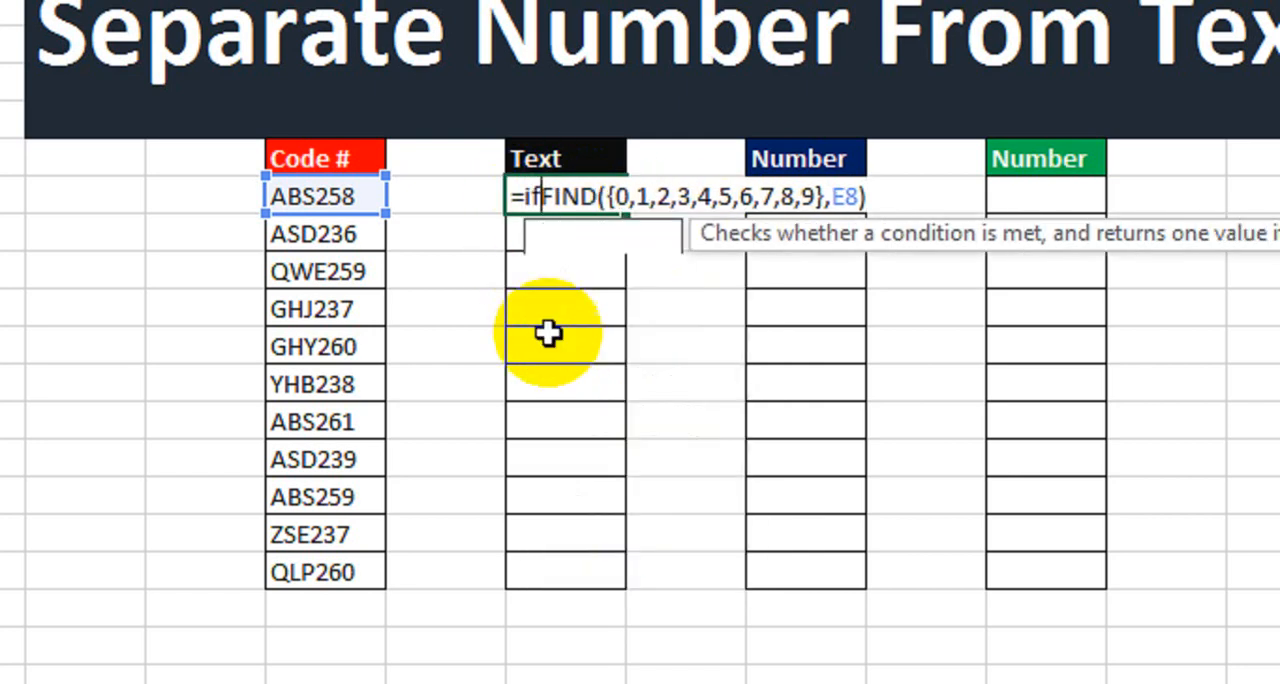
key("Tab")
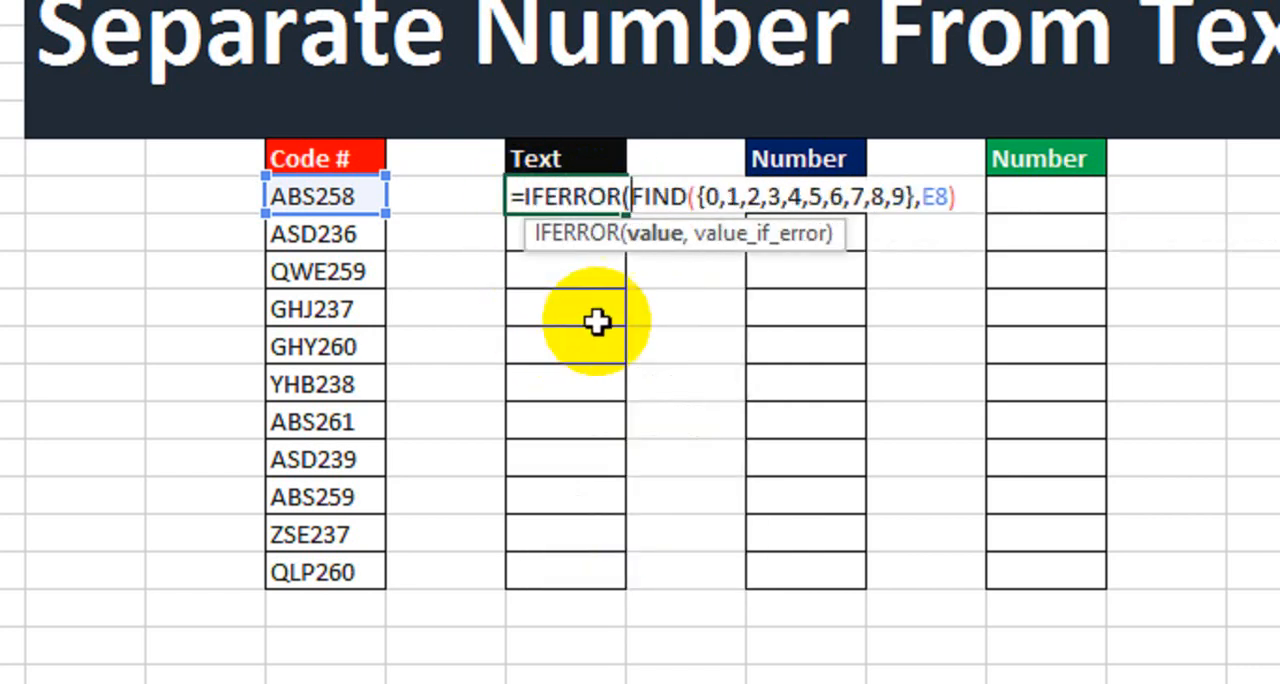
left_click(975, 200)
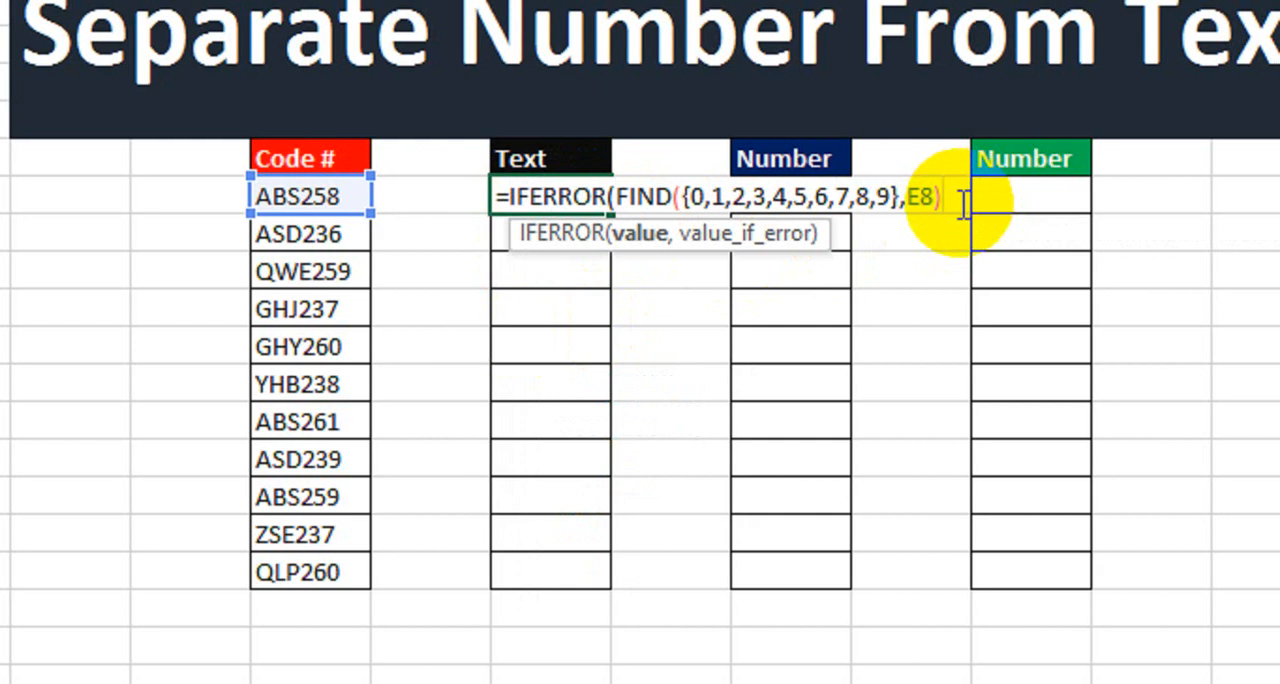
type(",")
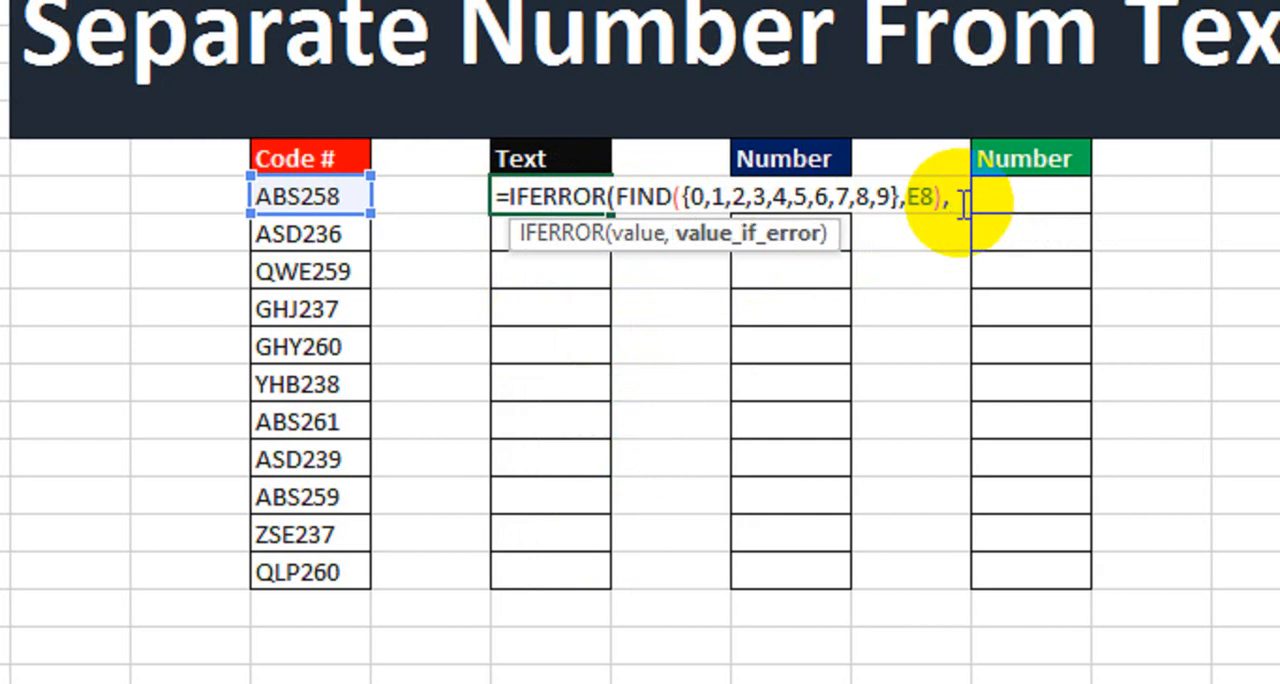
type("\"\")")
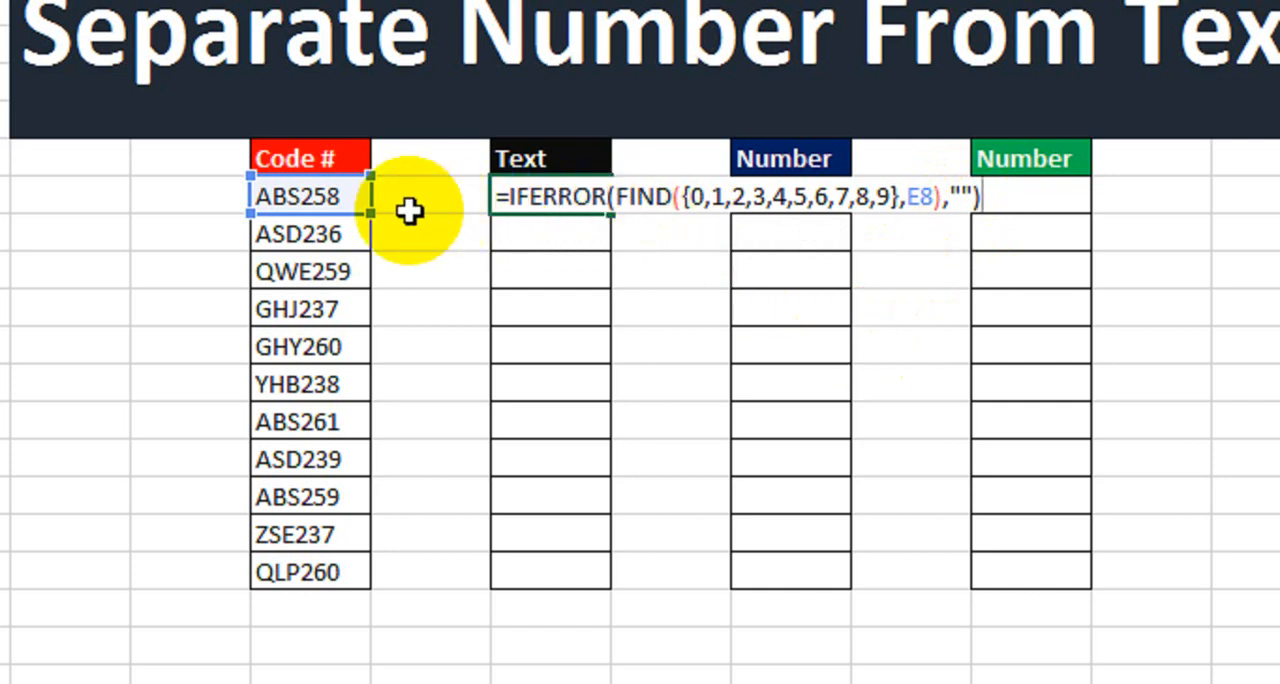
Enclose the whole IFERROR expression in a MIN function.
left_click(504, 198)
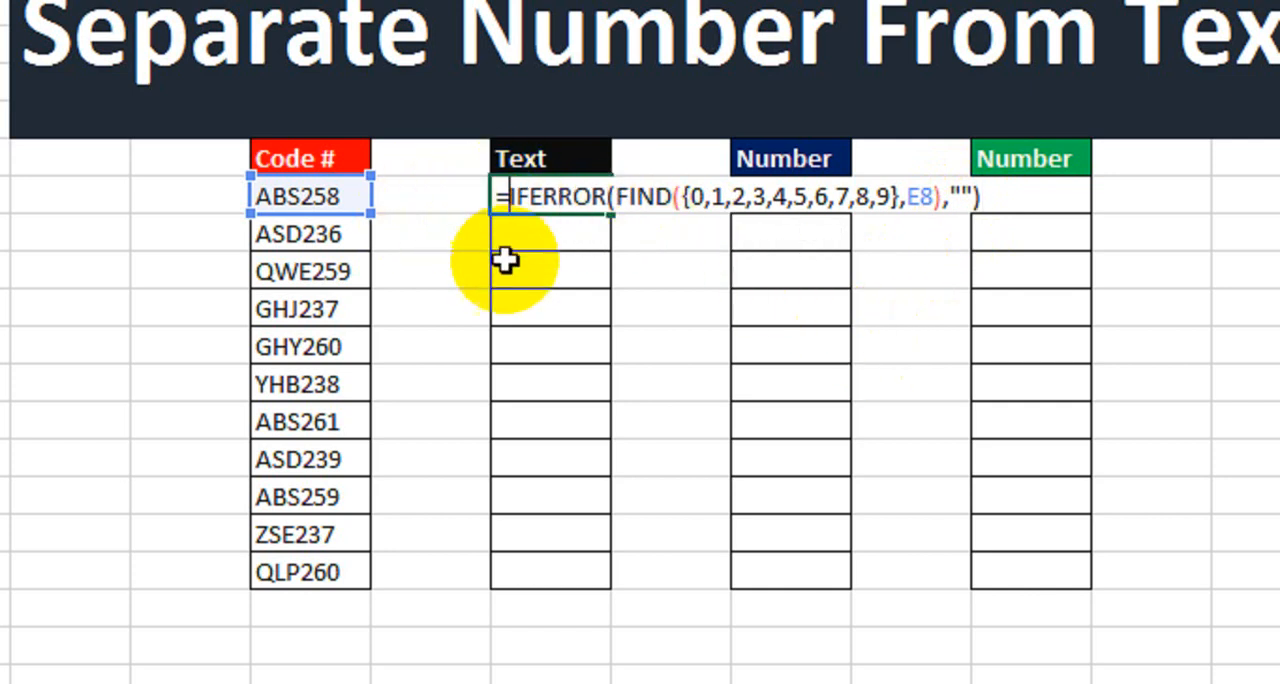
type("MIN(")
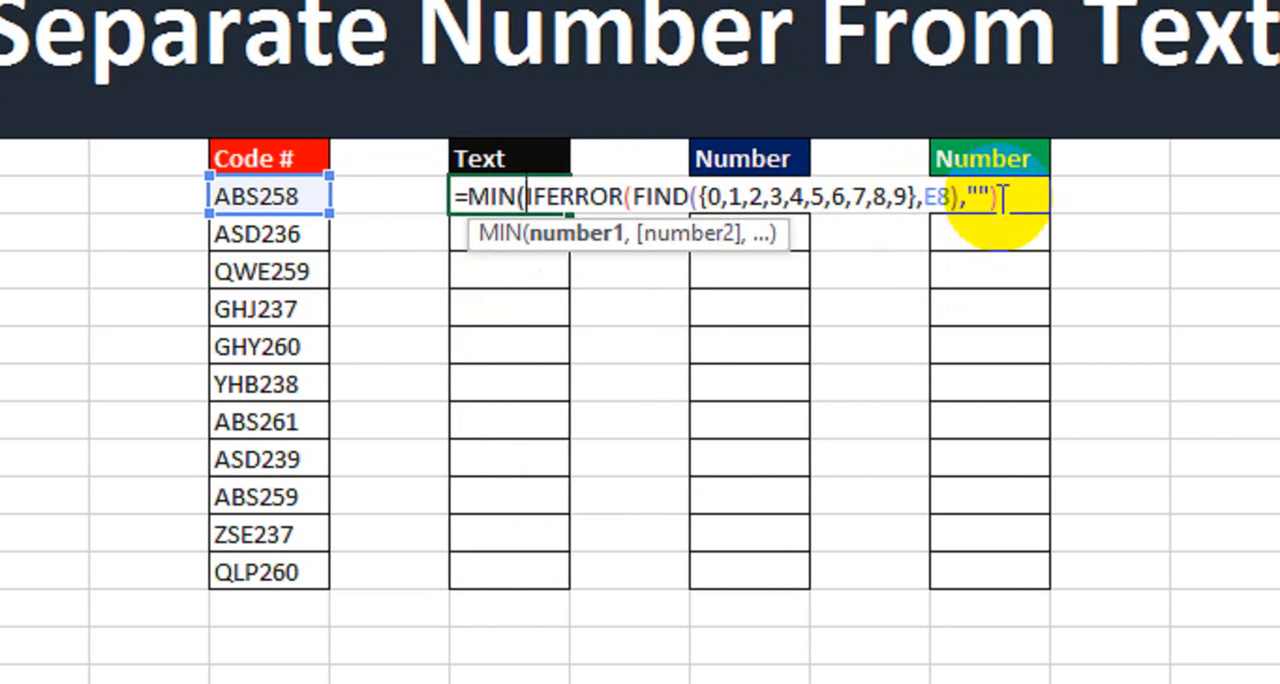
type(")")
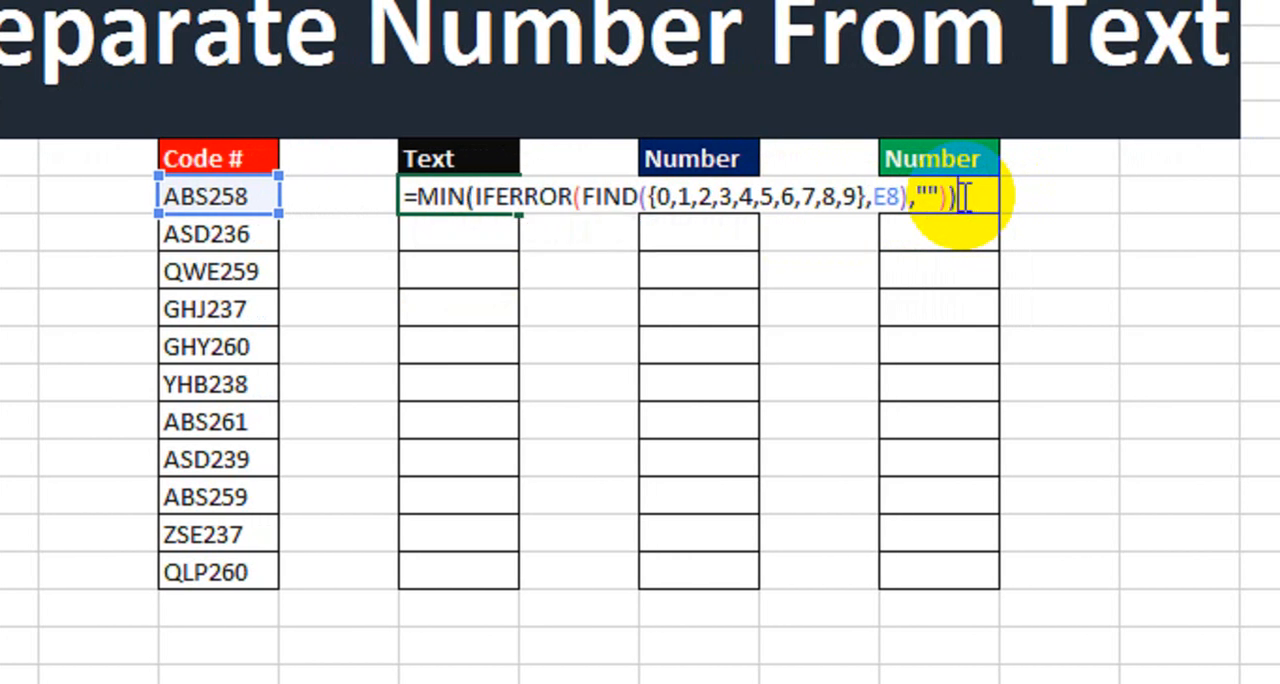
Nest the MIN expression in a LEFT function with E8 as the text and the MIN result -1 as the number of characters.
left_click(418, 197)
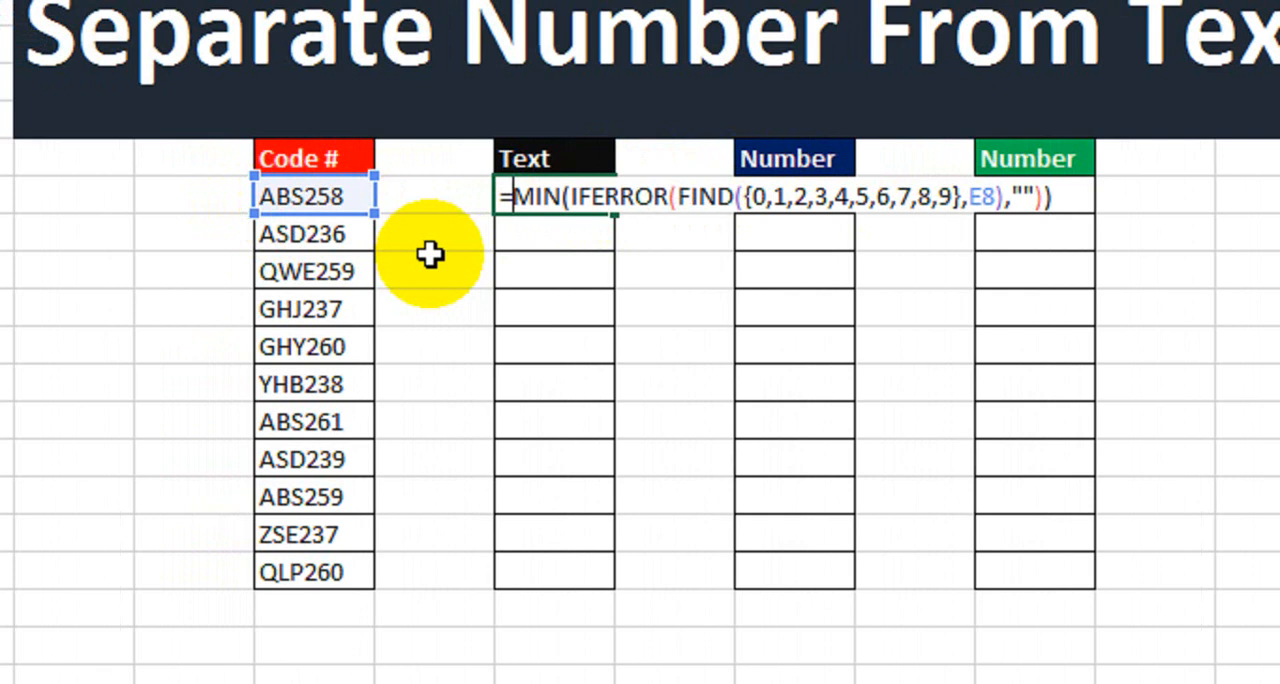
type("left")
key("Tab")
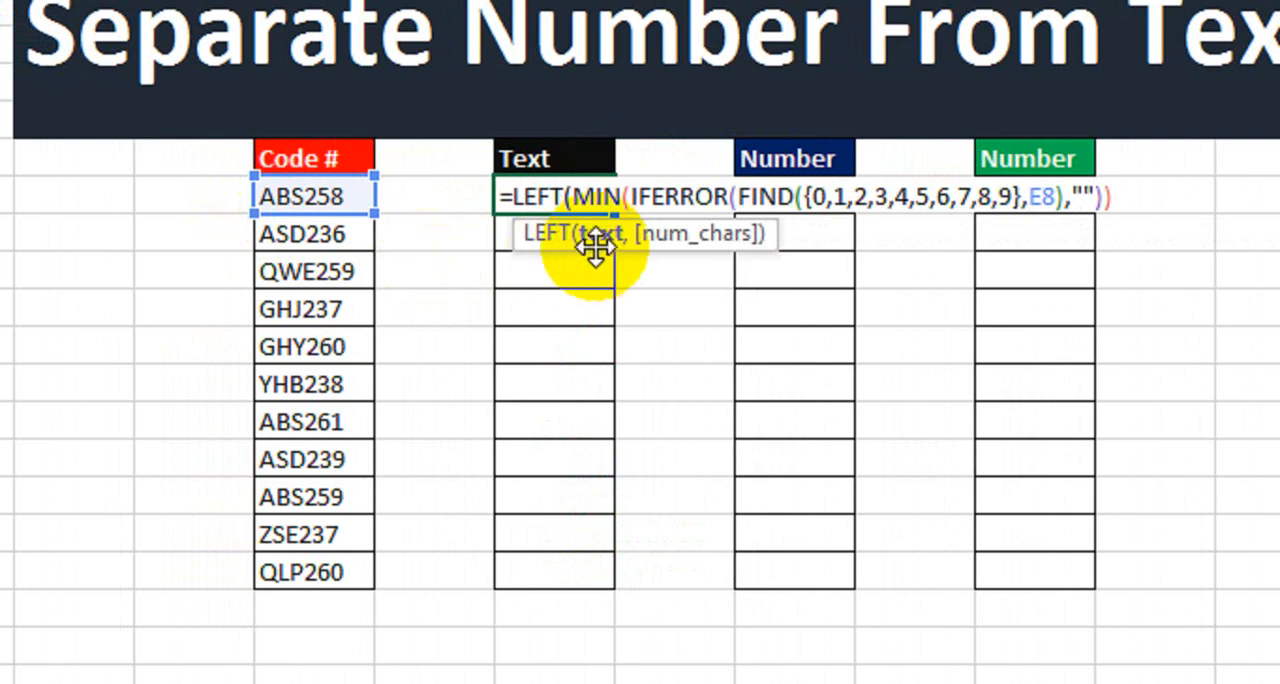
left_click(340, 197)
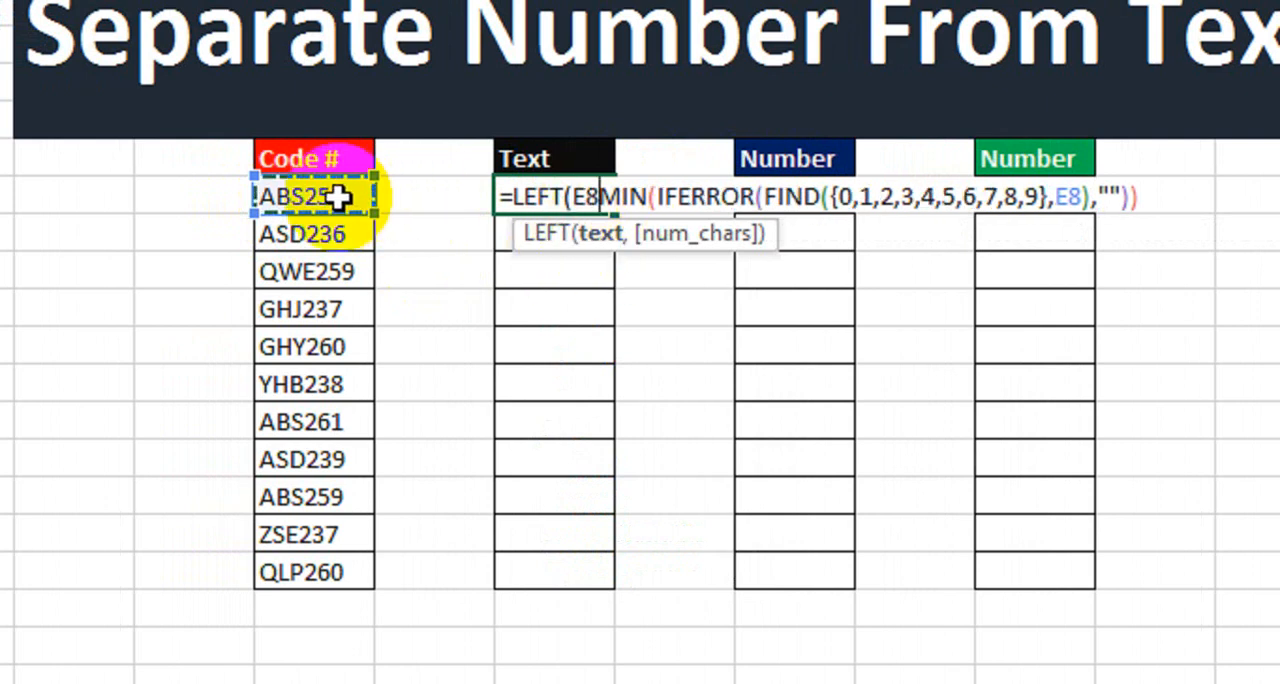
type(",")
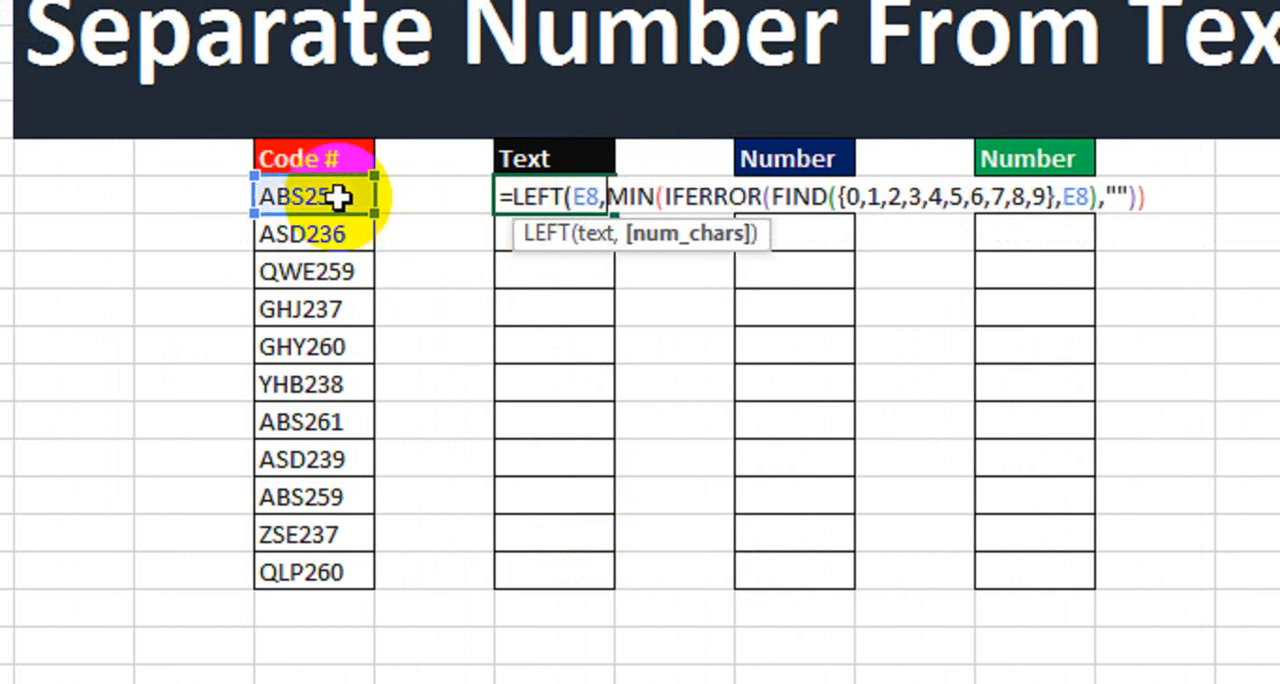
left_click(1158, 205)
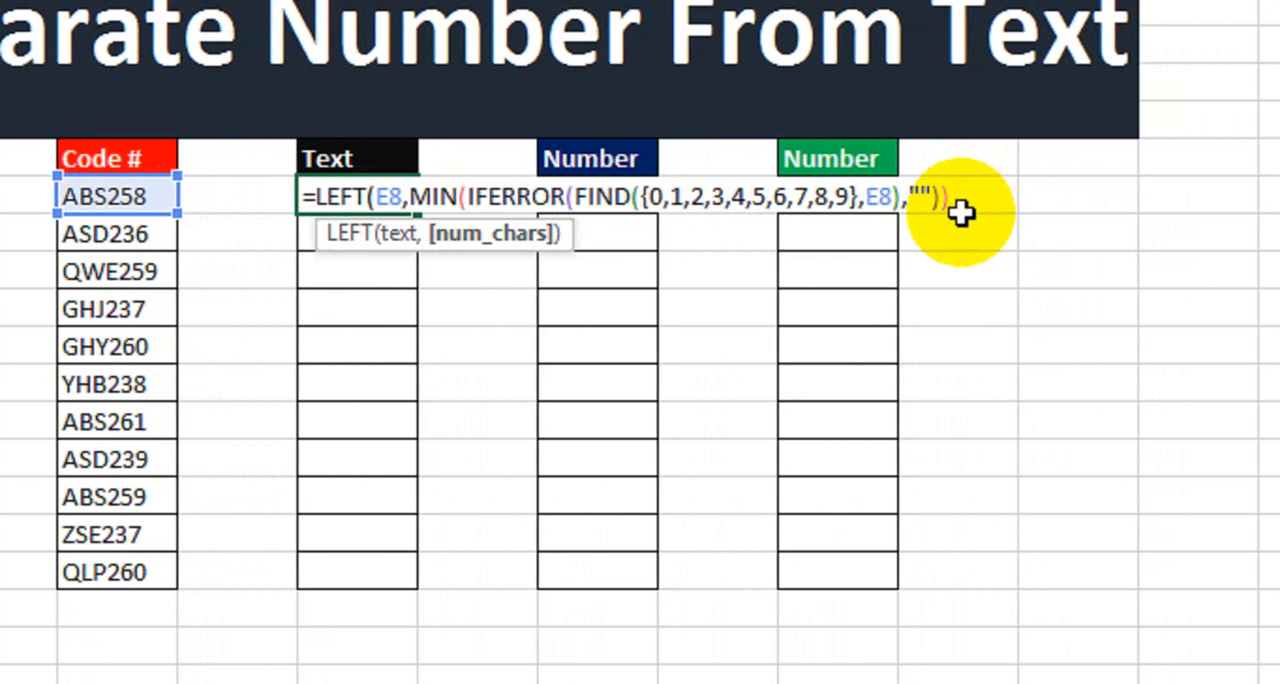
type("-1)")
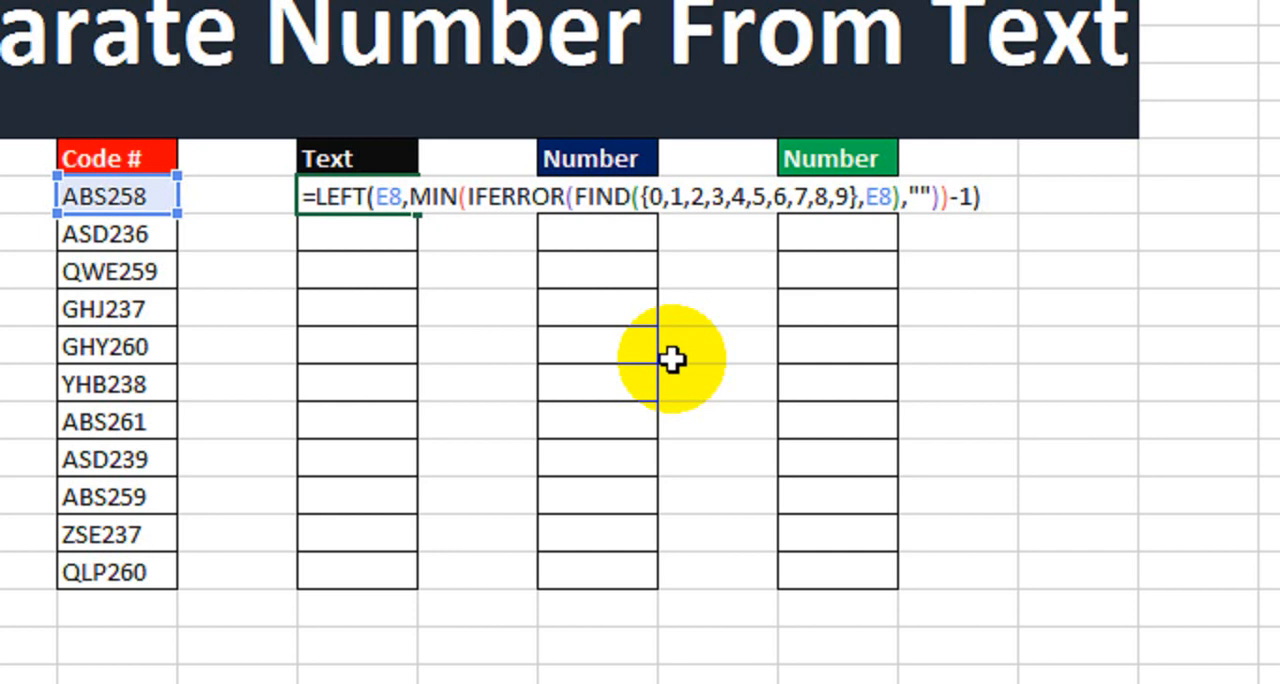
Enter the LEFT formula as an array formula and fill it down the Text column to the last code.
key("ctrl+shift+Return")
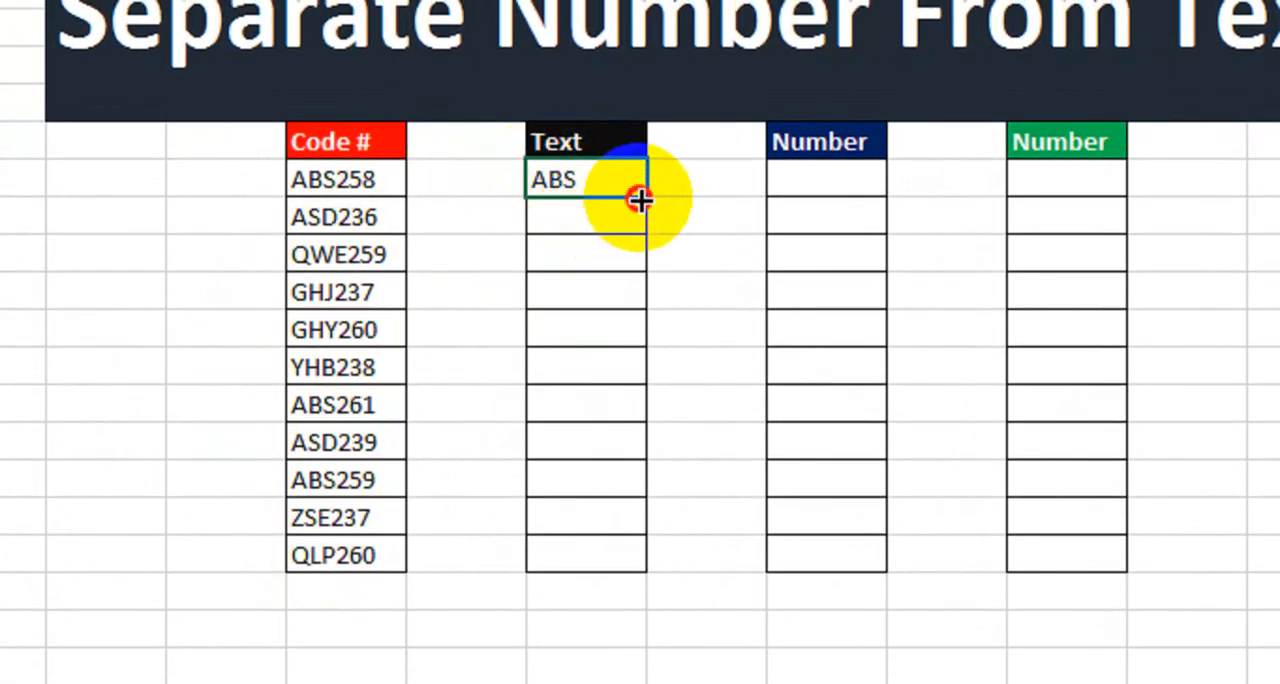
left_click_drag(640, 196, 660, 554)
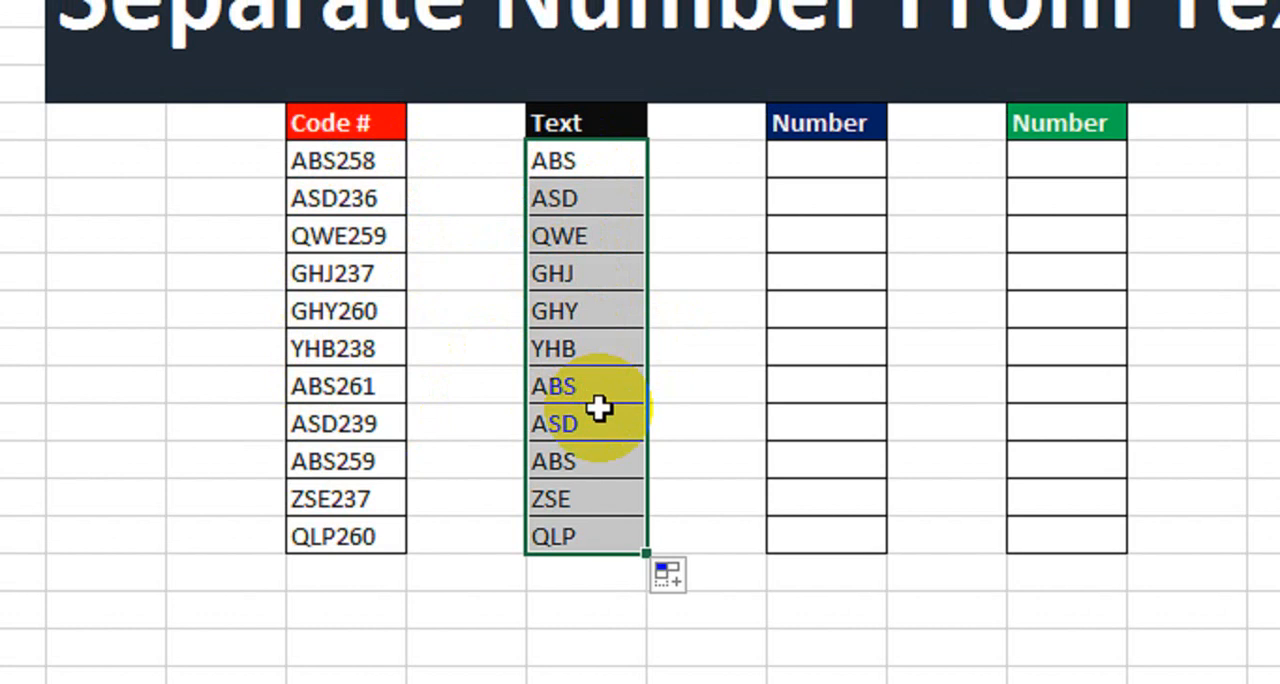
Copy the LEFT expression without its equals sign from the first Text cell, and re-enter that cell's formula as an array formula.
left_click(848, 162)
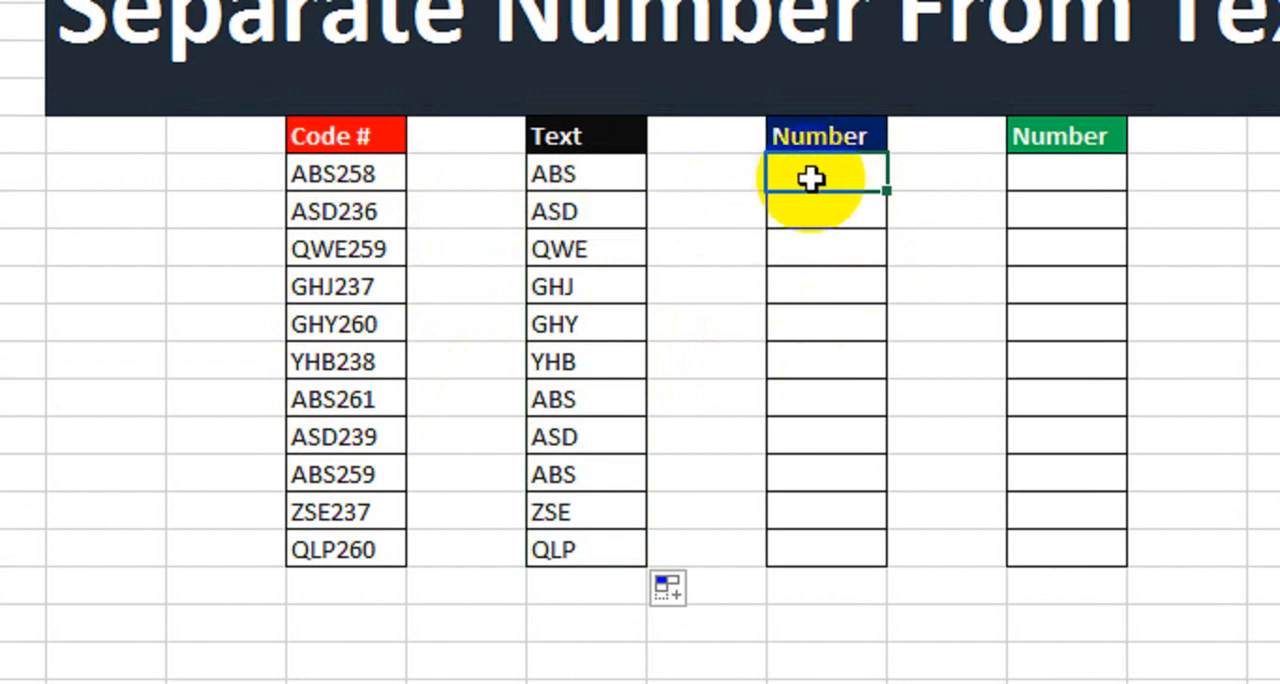
left_click(632, 175)
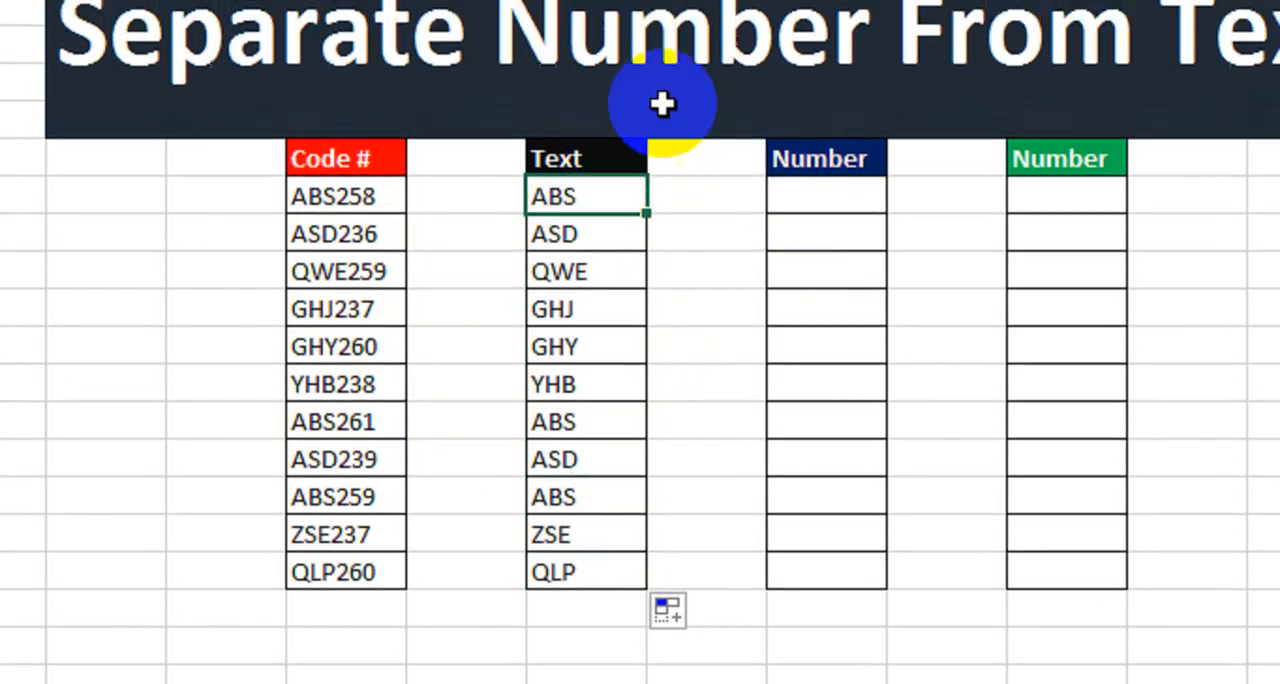
left_click(913, 0)
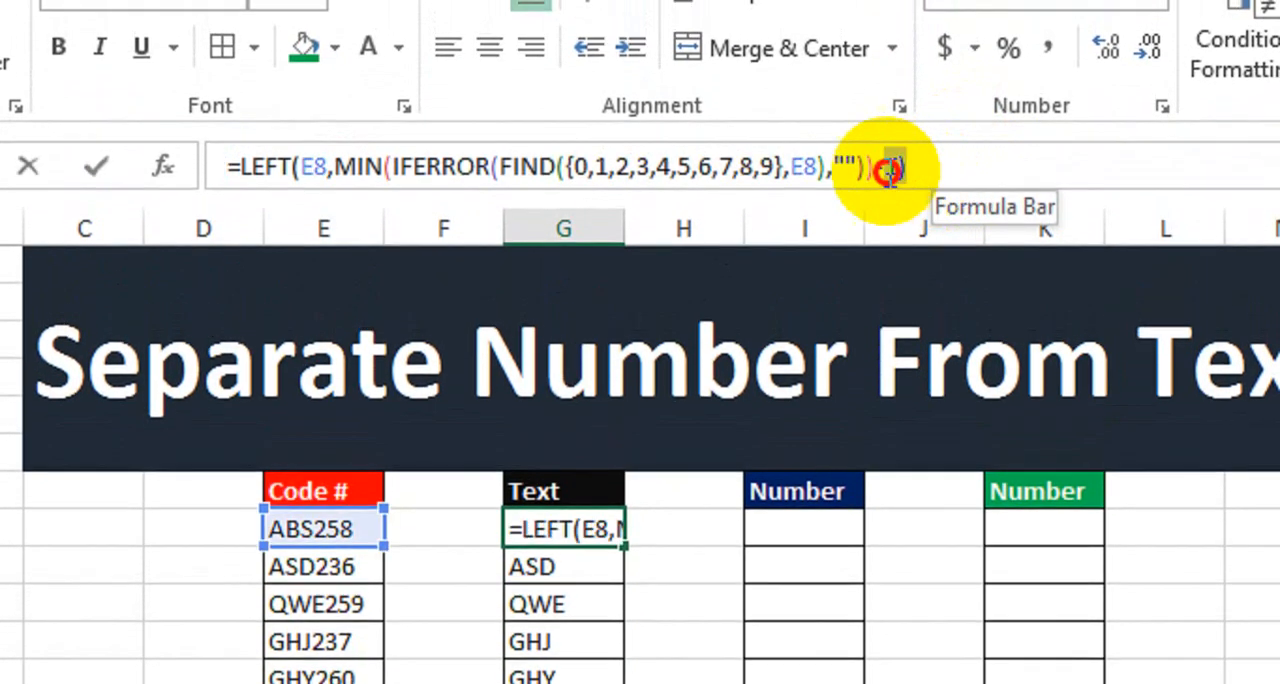
left_click_drag(889, 170, 313, 170)
key("ctrl+c")
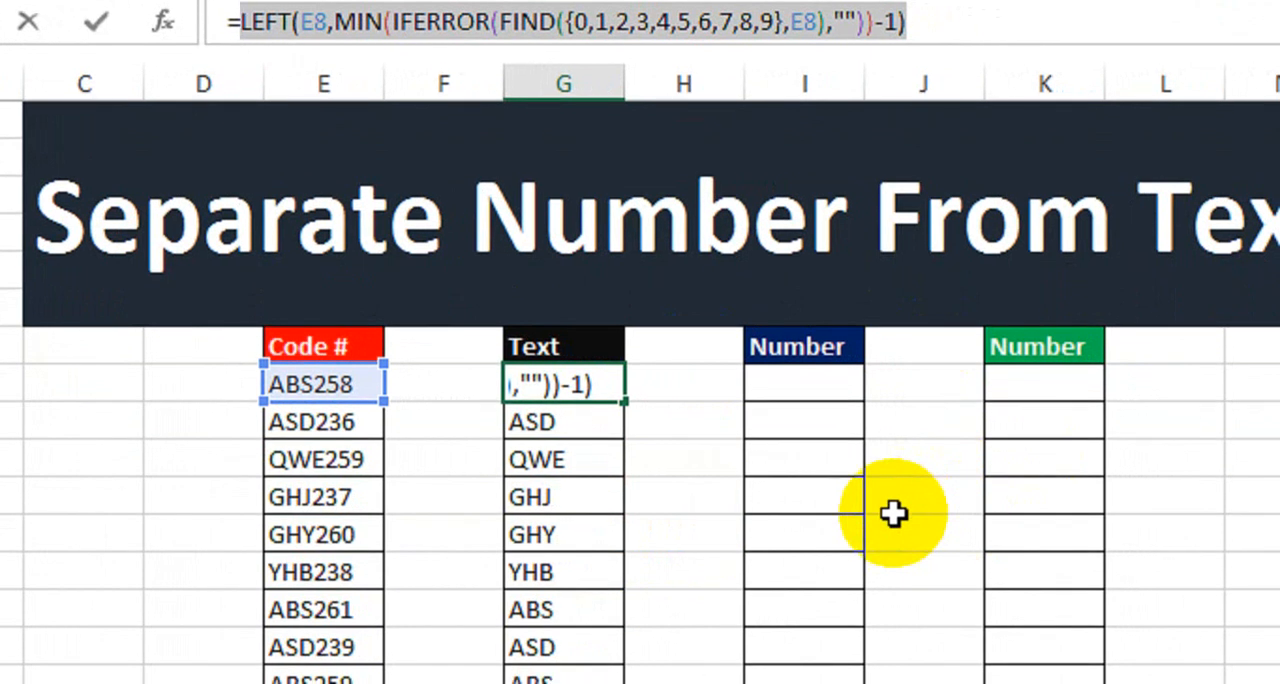
key("Return")
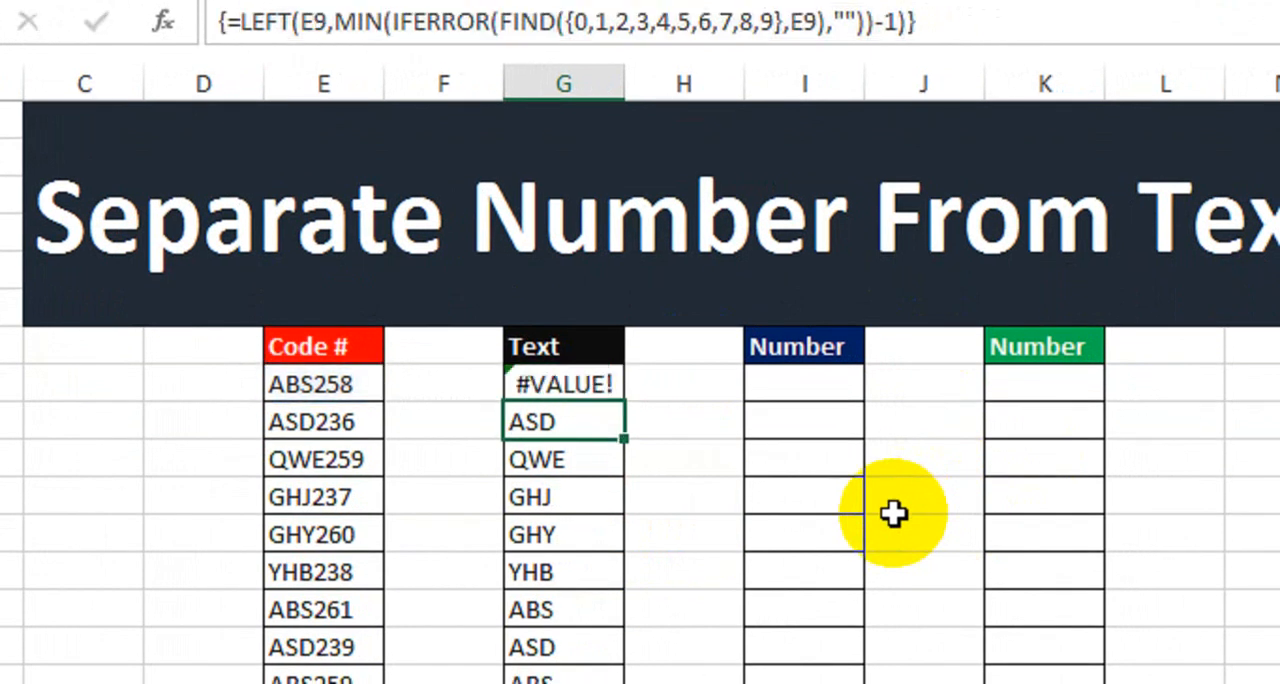
double_click(547, 384)
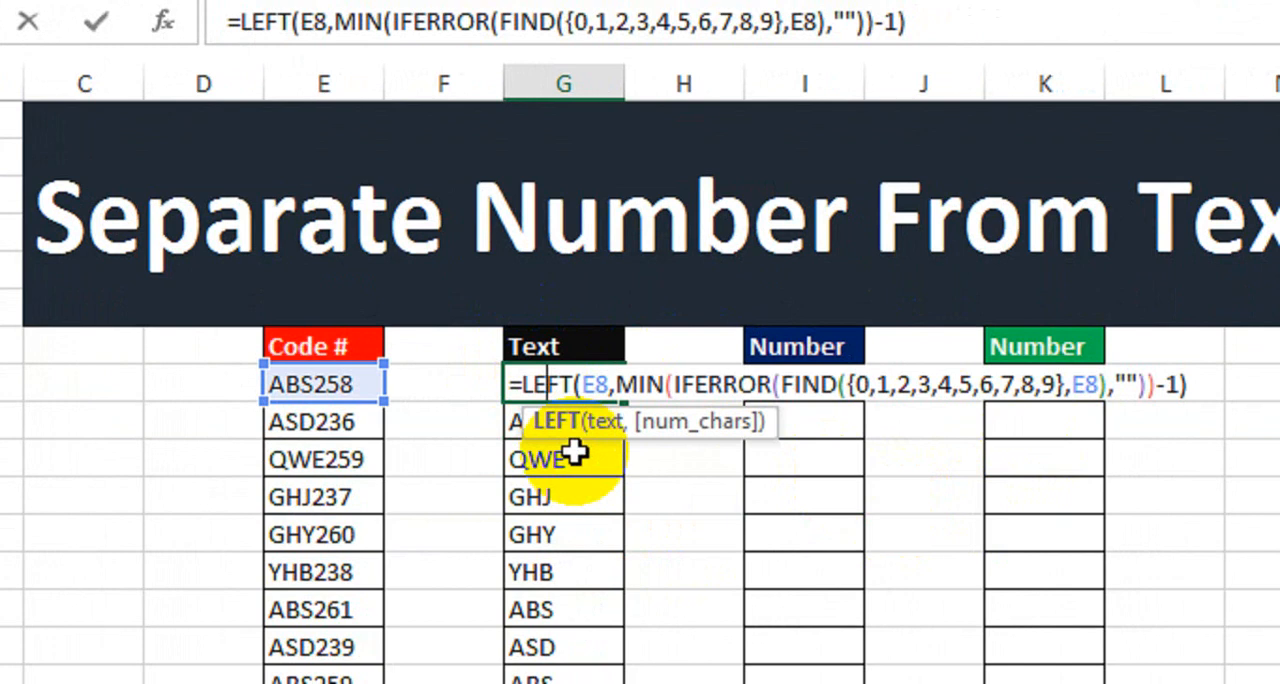
key("ctrl+shift+Return")
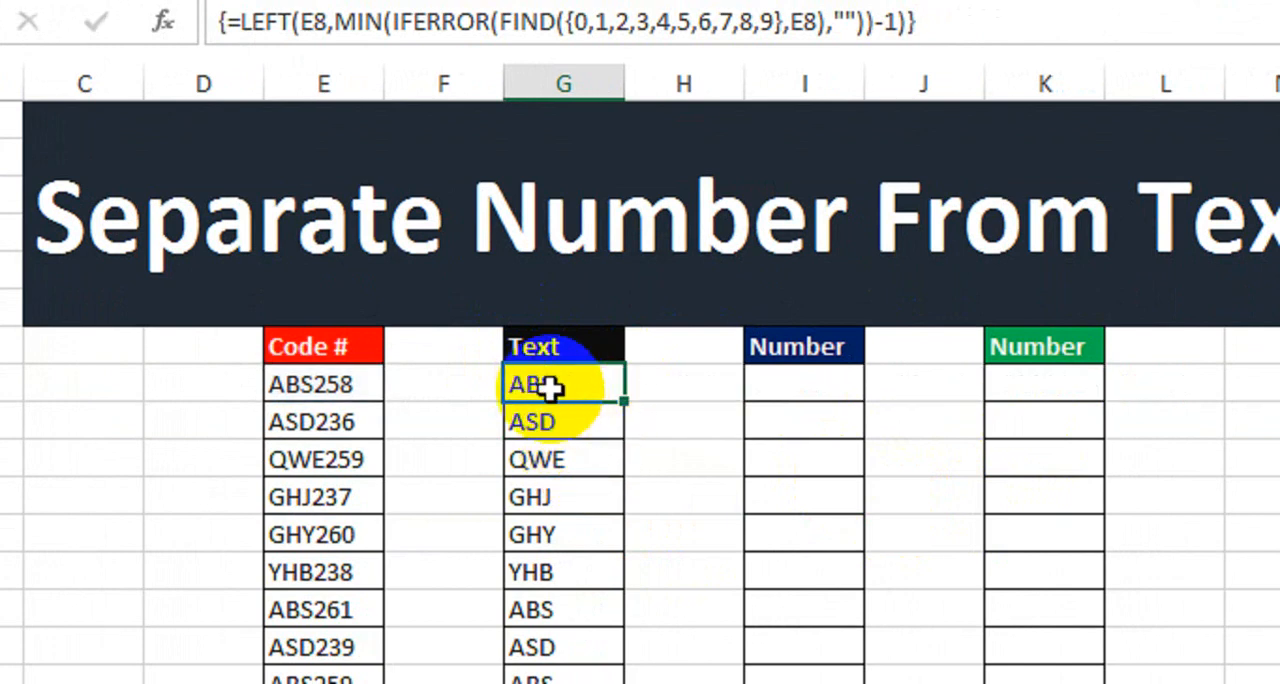
Paste the copied expression after an equals sign in the first cell under the blue Number header.
left_click(786, 386)
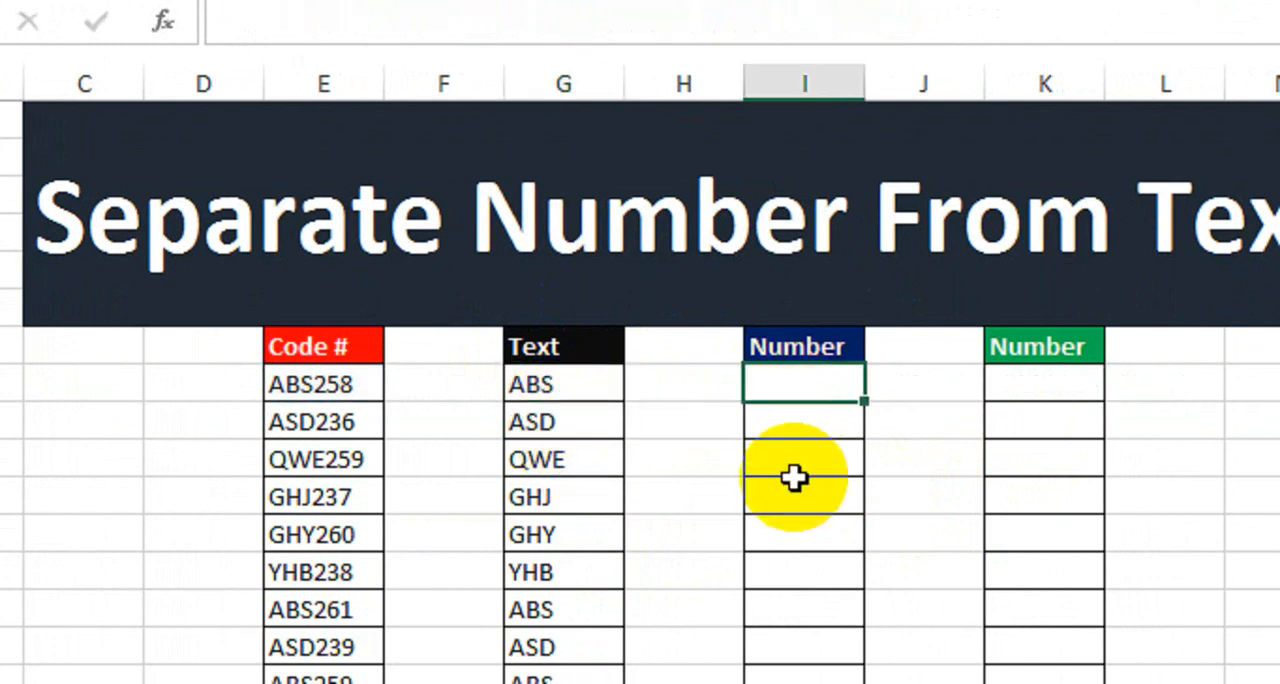
type("=")
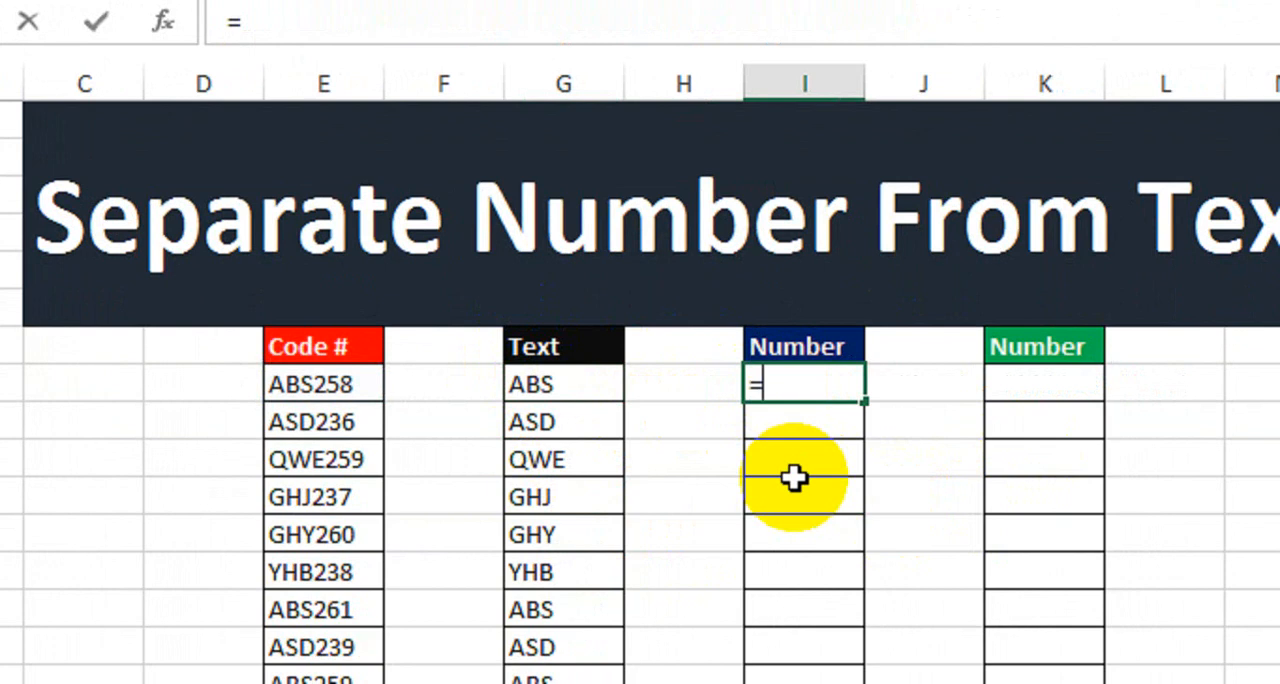
key("ctrl+v")
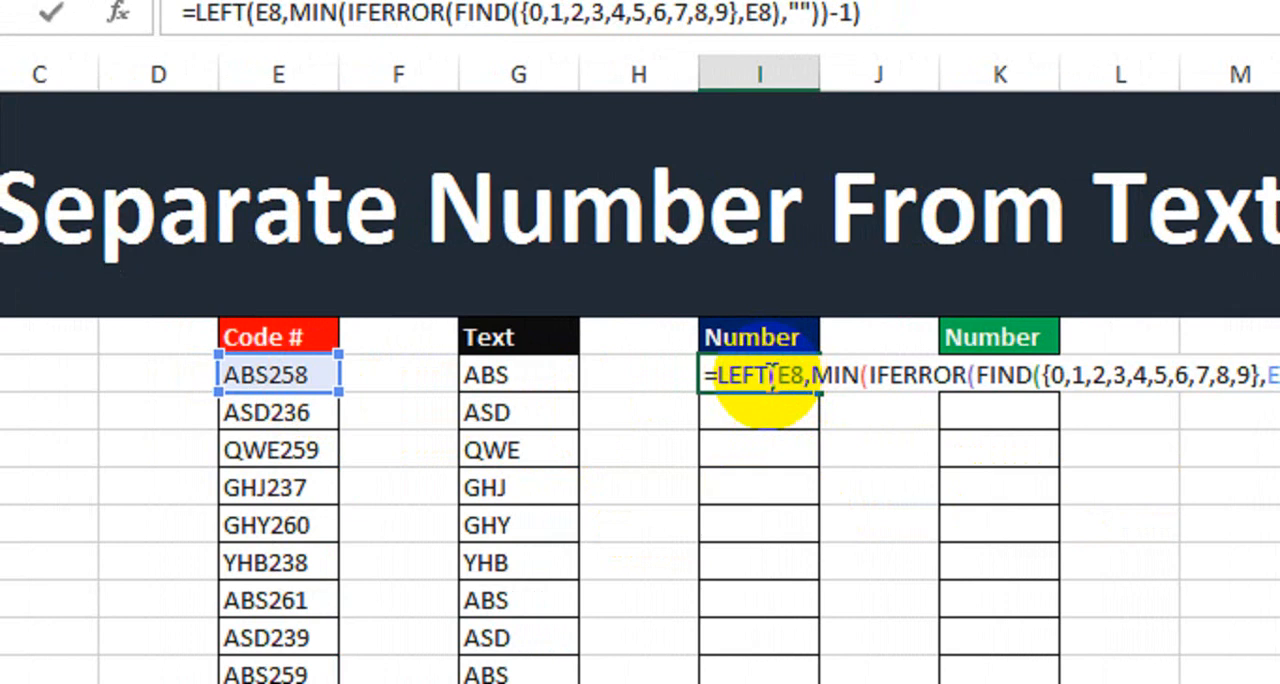
Replace LEFT with RIGHT in the pasted formula and fill it as an array formula down the blue Number column.
left_click_drag(768, 380, 722, 388)
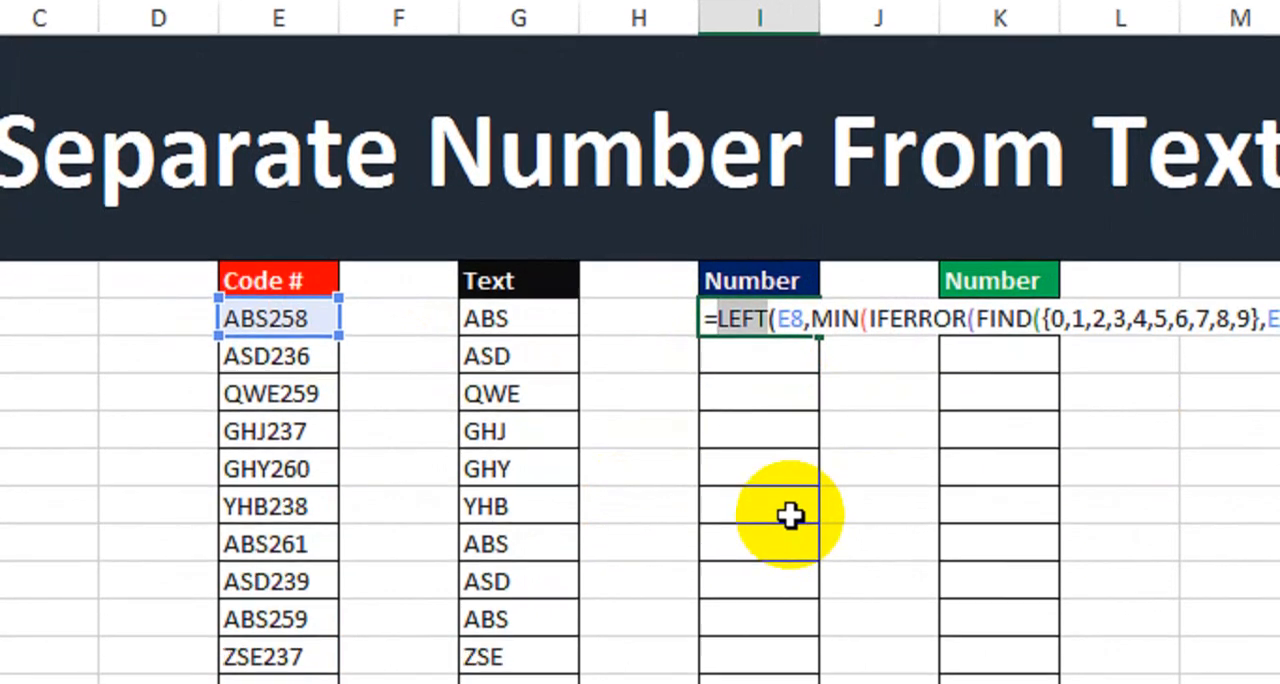
type("right")
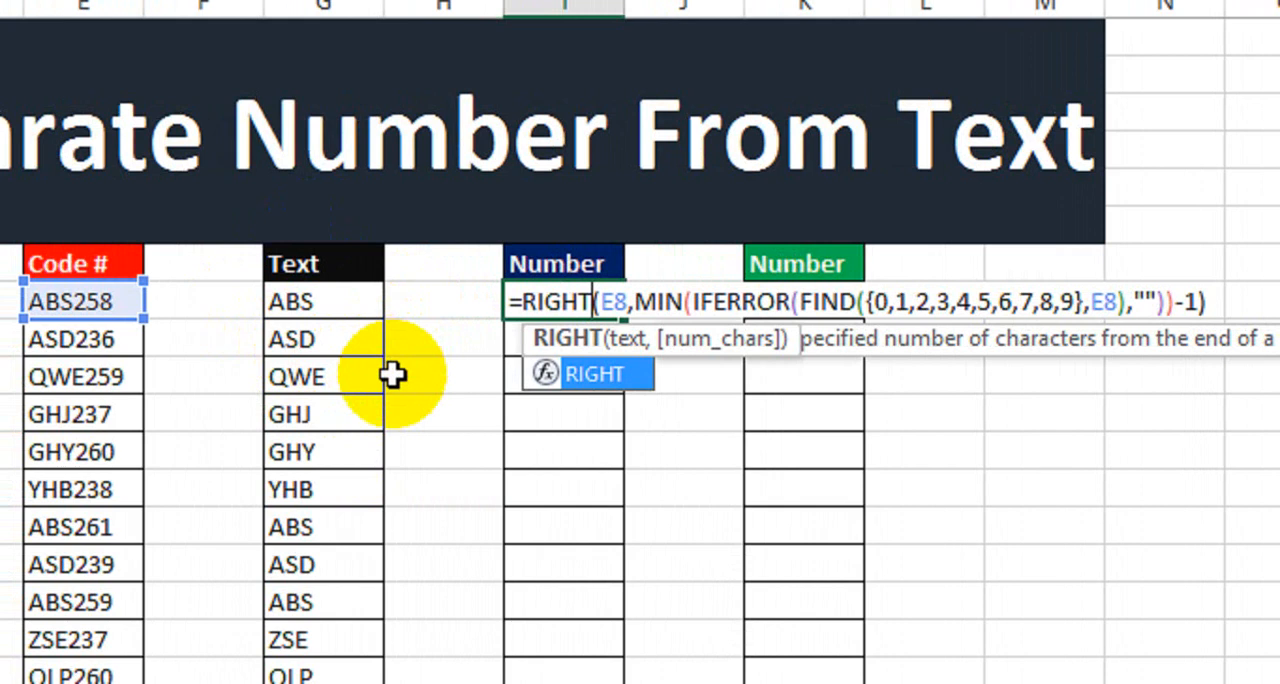
key("ctrl+Return")
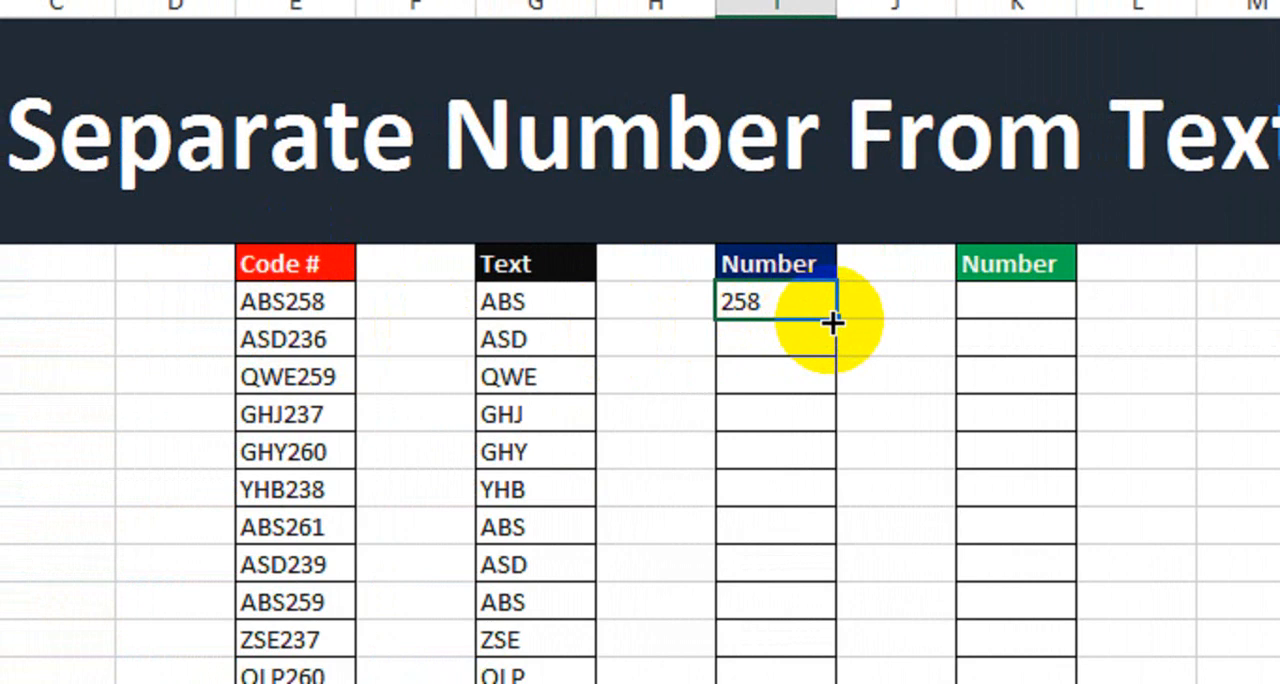
left_click_drag(833, 322, 840, 635)
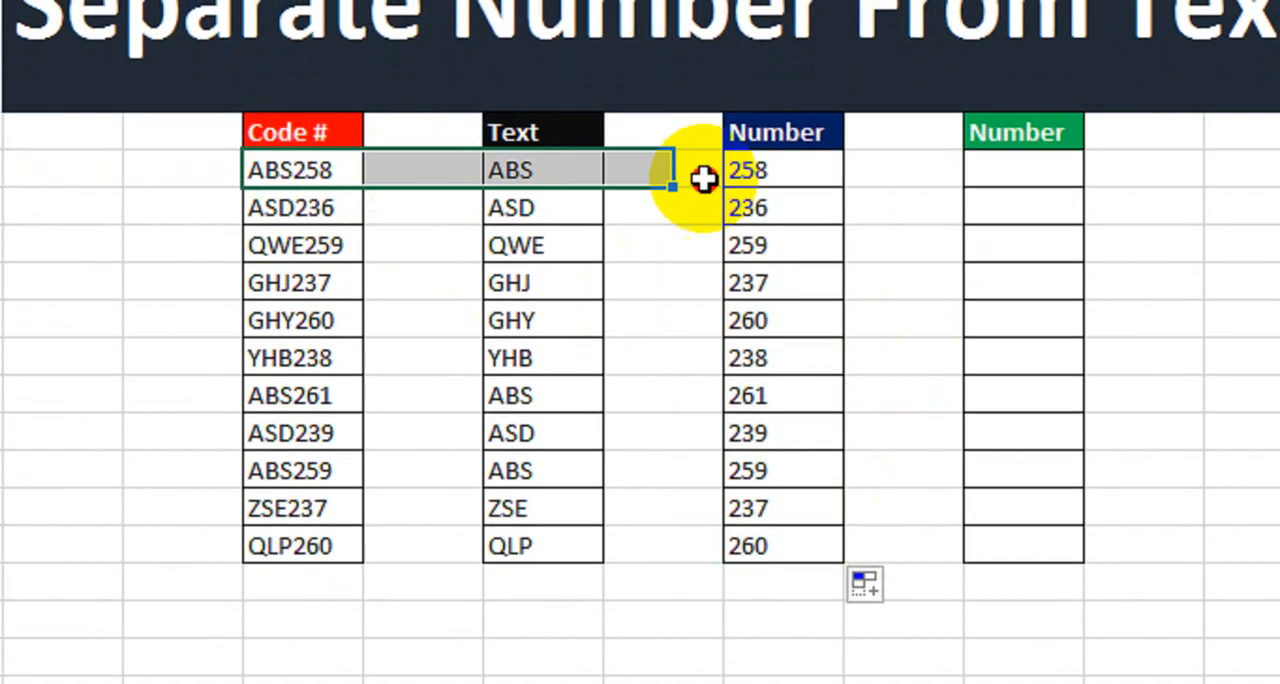
left_click_drag(704, 178, 803, 528)
left_click(894, 390)
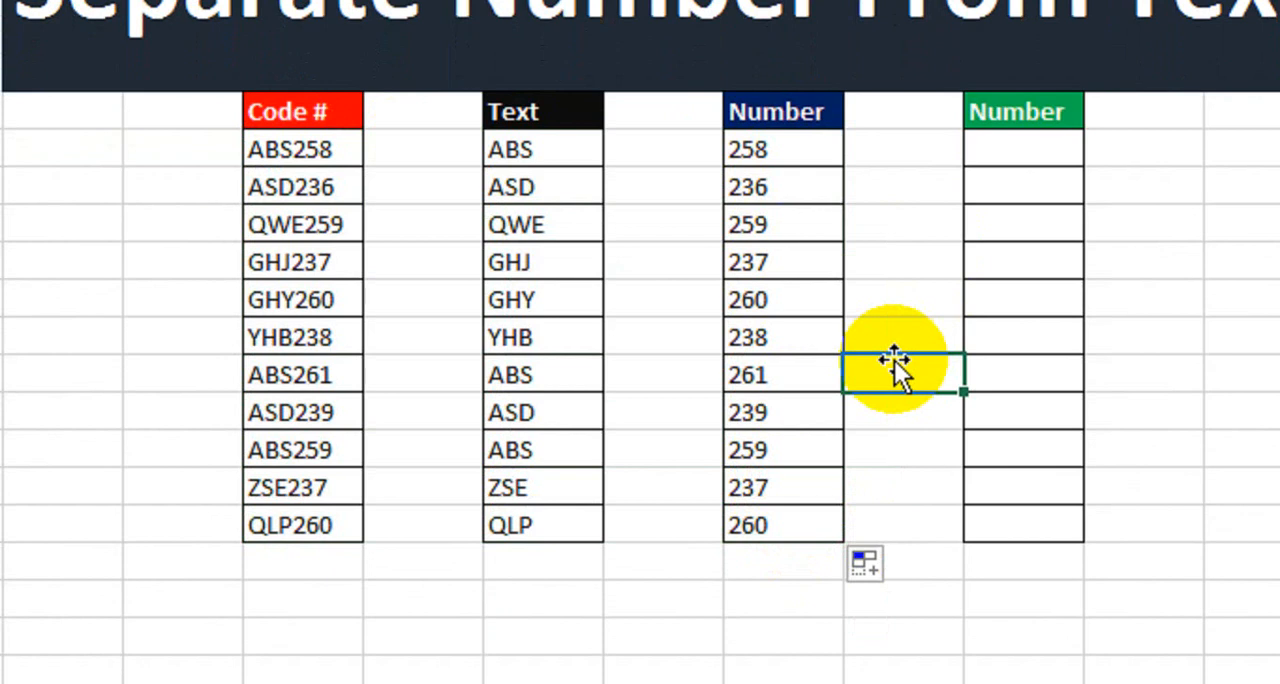
left_click_drag(1046, 148, 1050, 524)
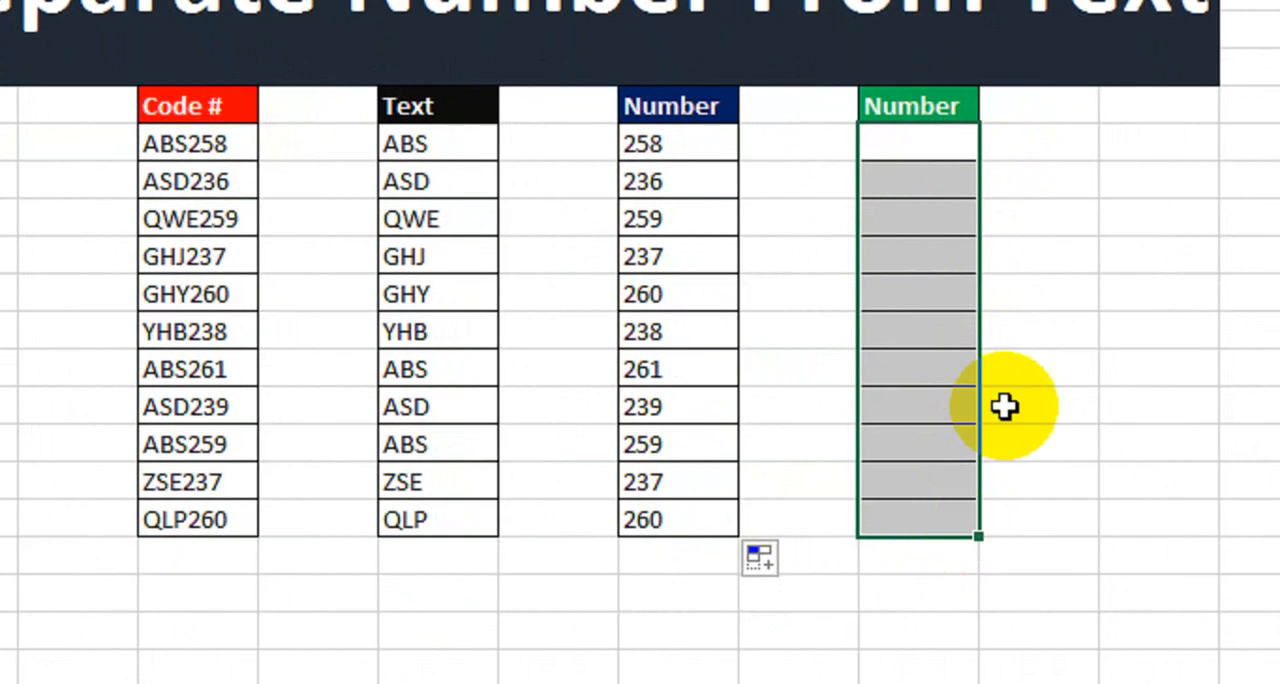
left_click(1070, 265)
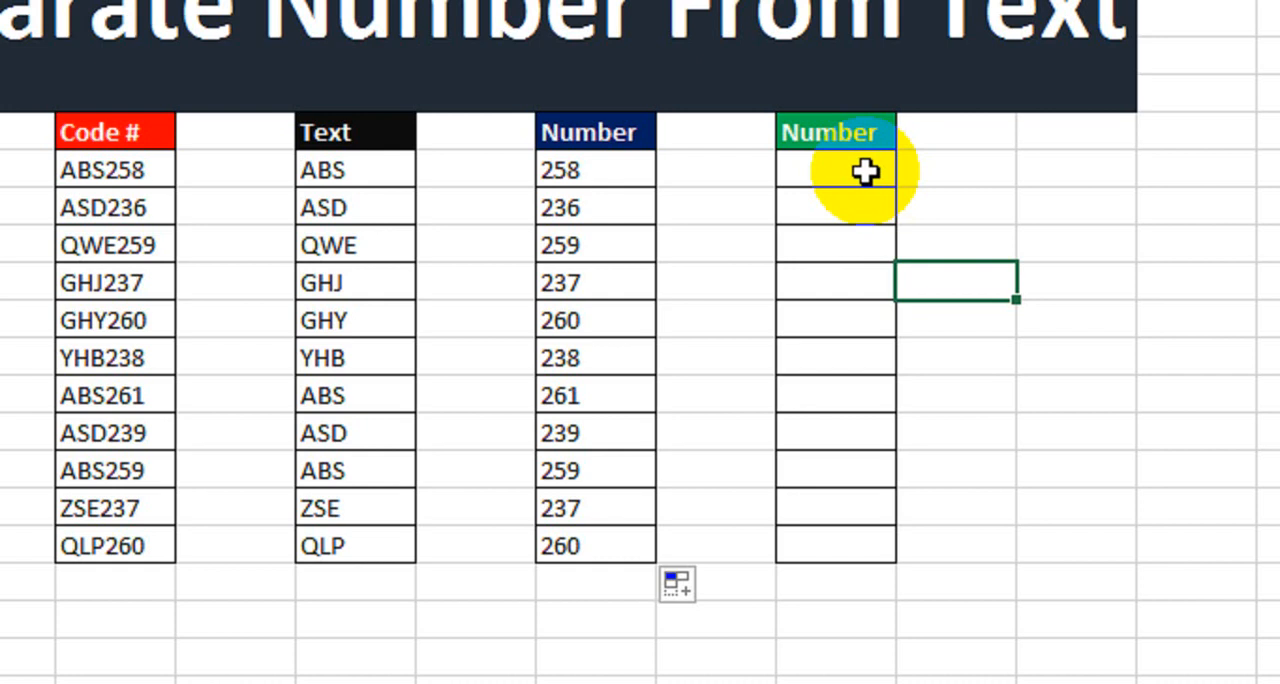
Begin a SUBSTITUTE formula in the first cell under the green Number header.
left_click(864, 172)
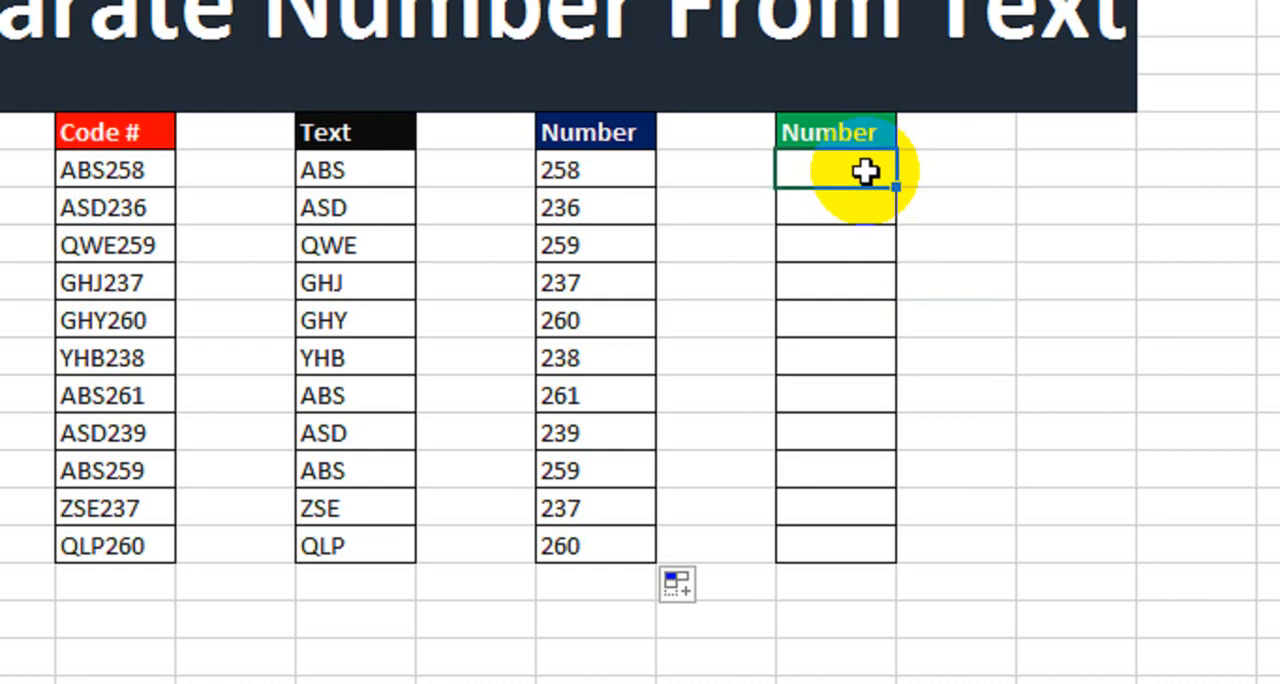
type("=sub")
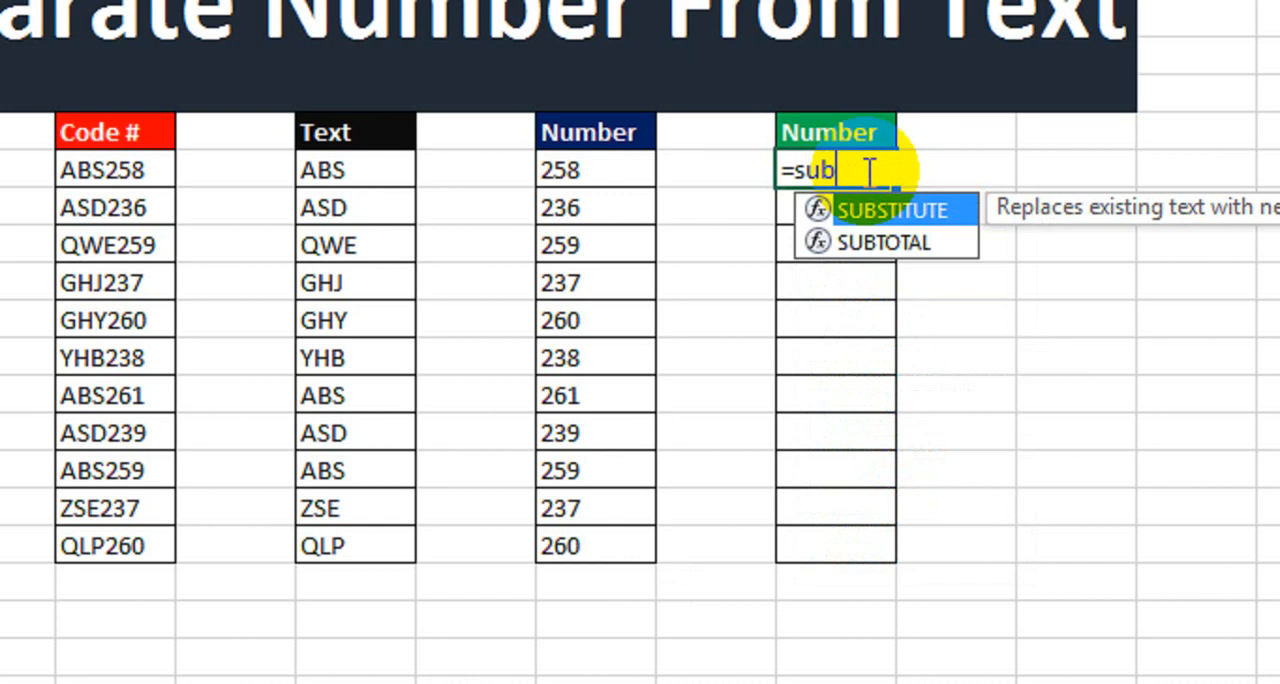
key("Tab")
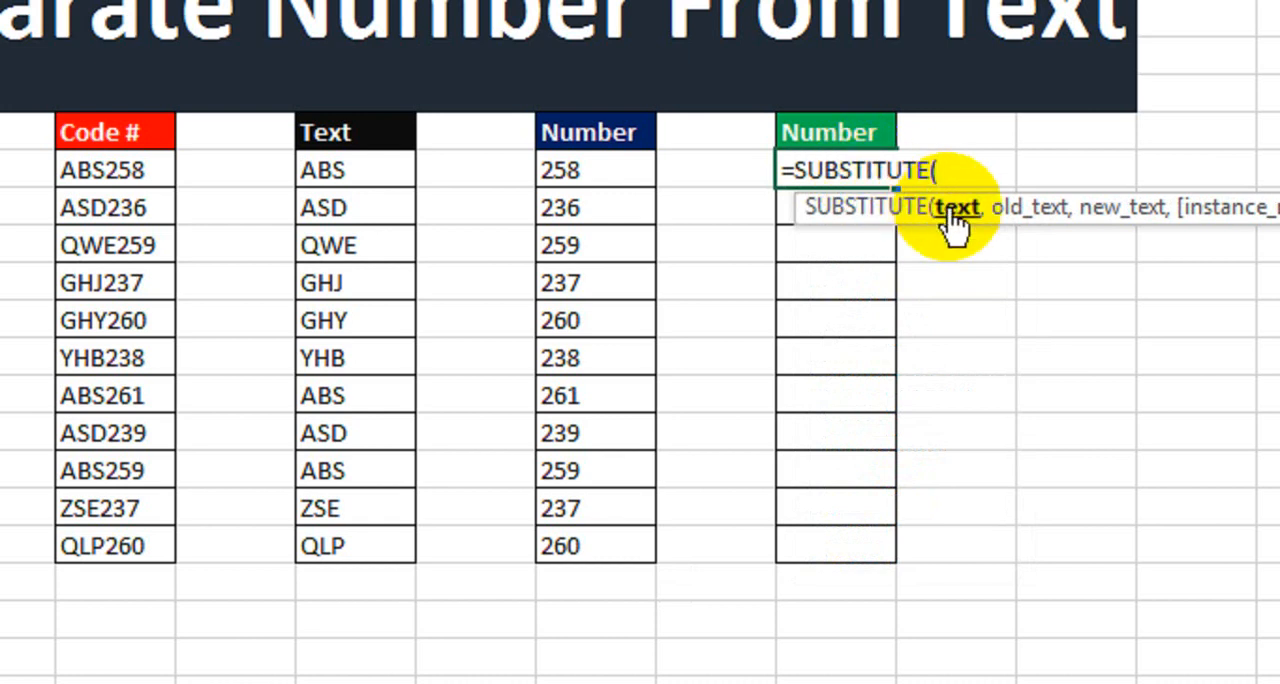
left_click(412, 172)
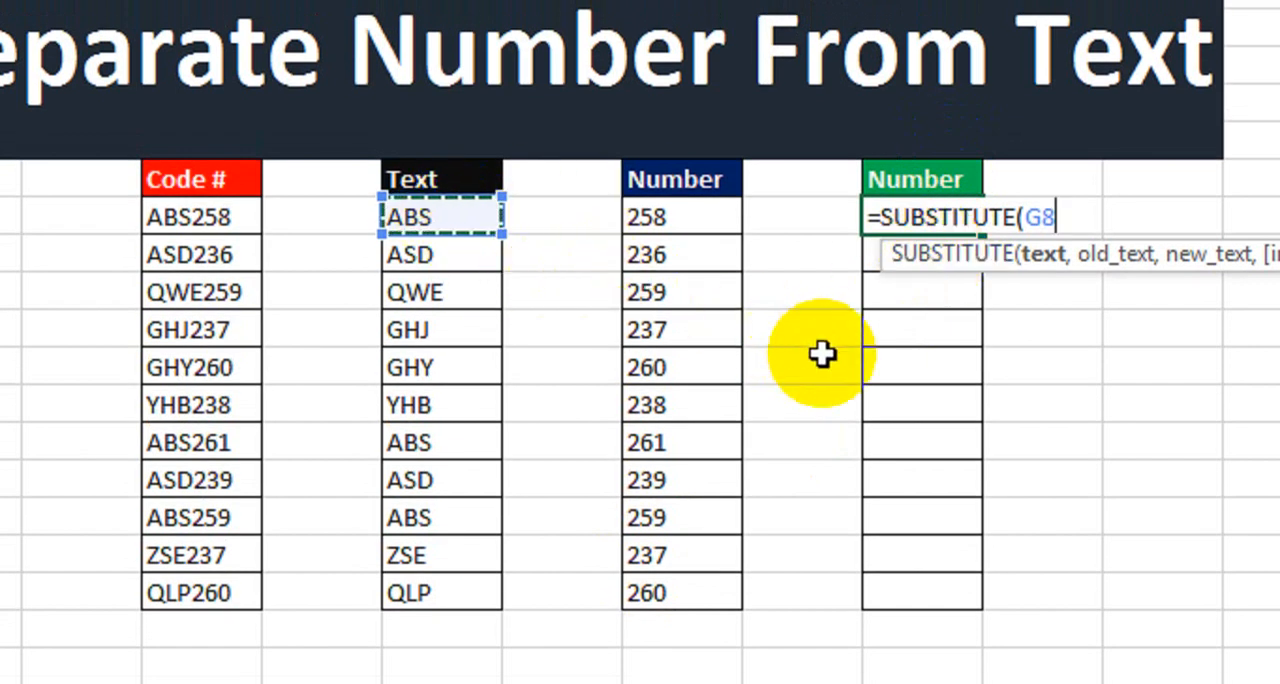
type(",")
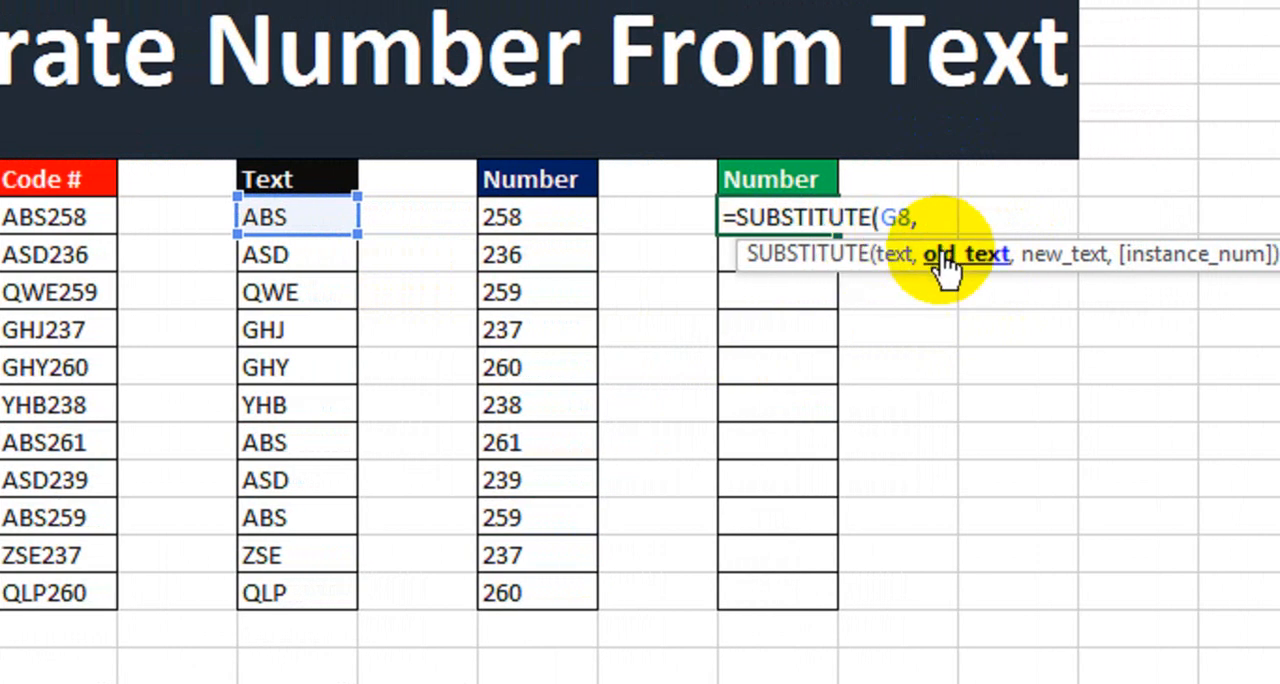
key("BackSpace")
key("BackSpace")
key("BackSpace")
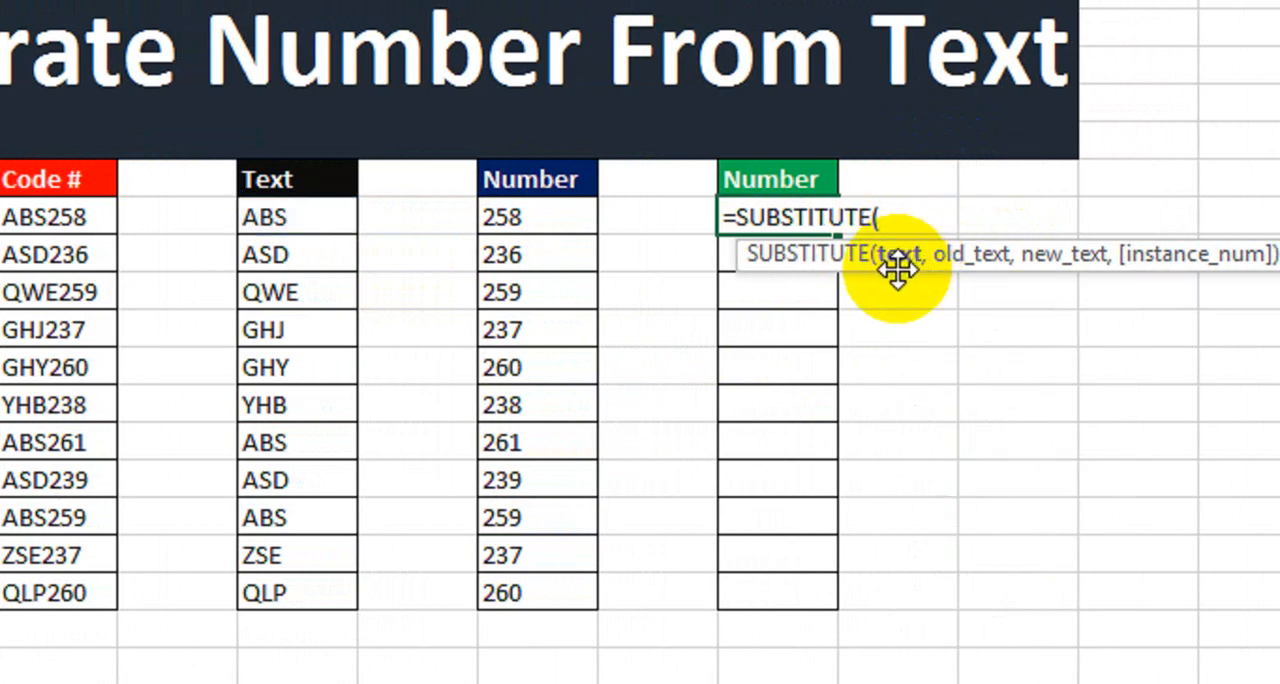
Complete the SUBSTITUTE formula with E8 as the text, G8 as the old text and an empty string "" as the new text.
left_click(139, 214)
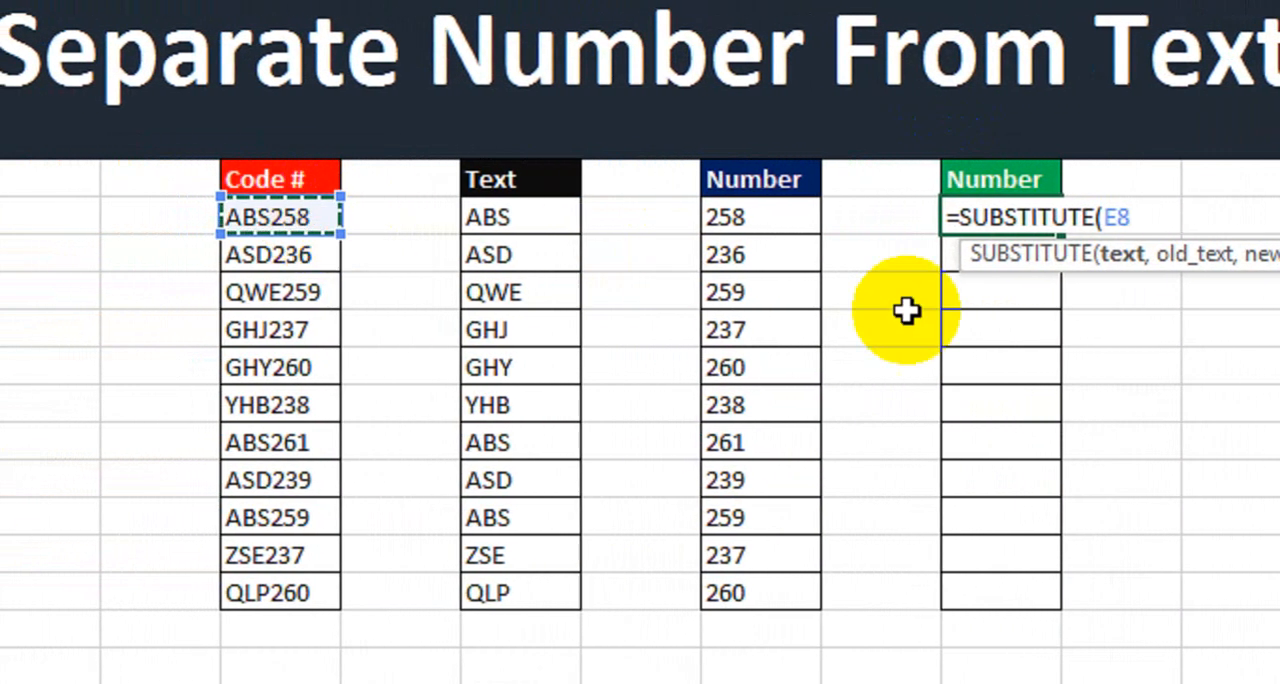
type(",")
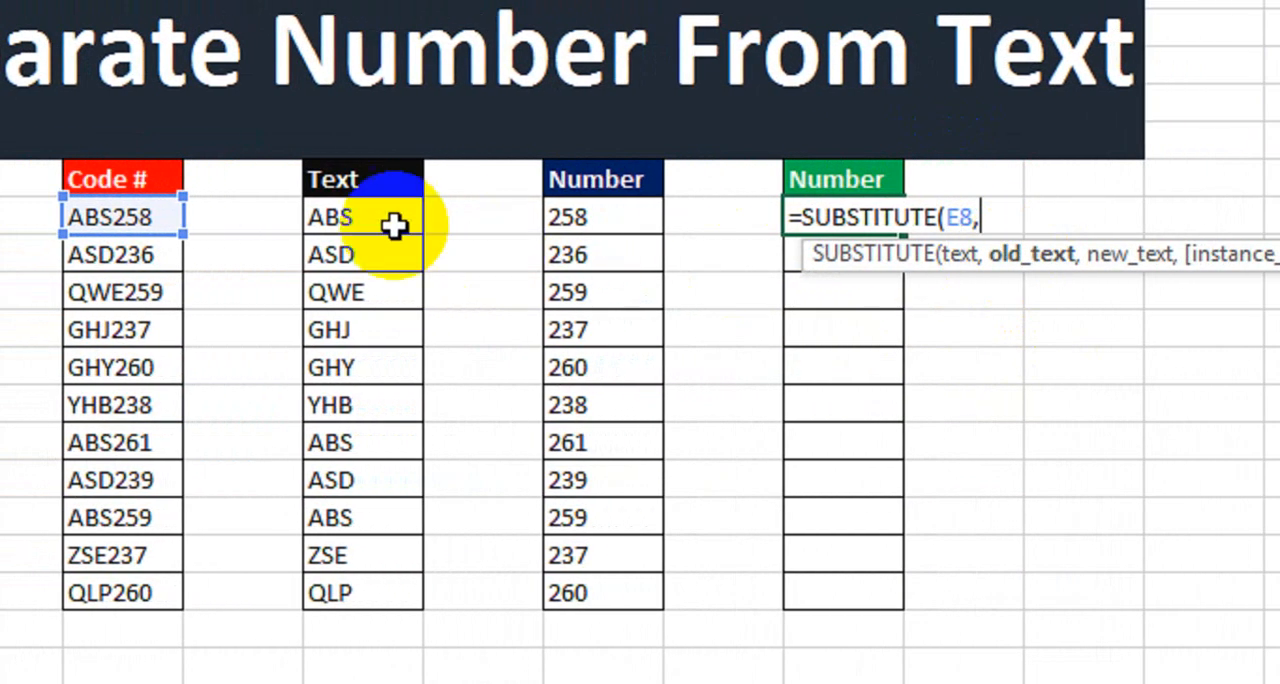
left_click(538, 220)
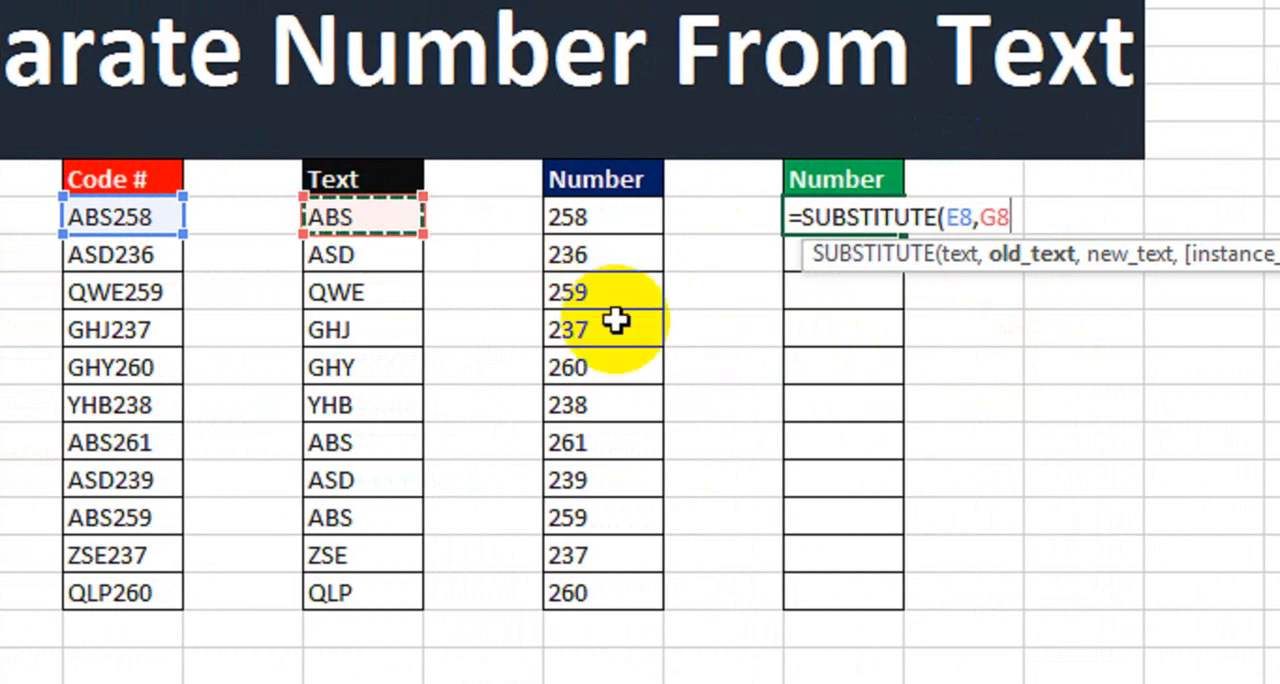
type(",")
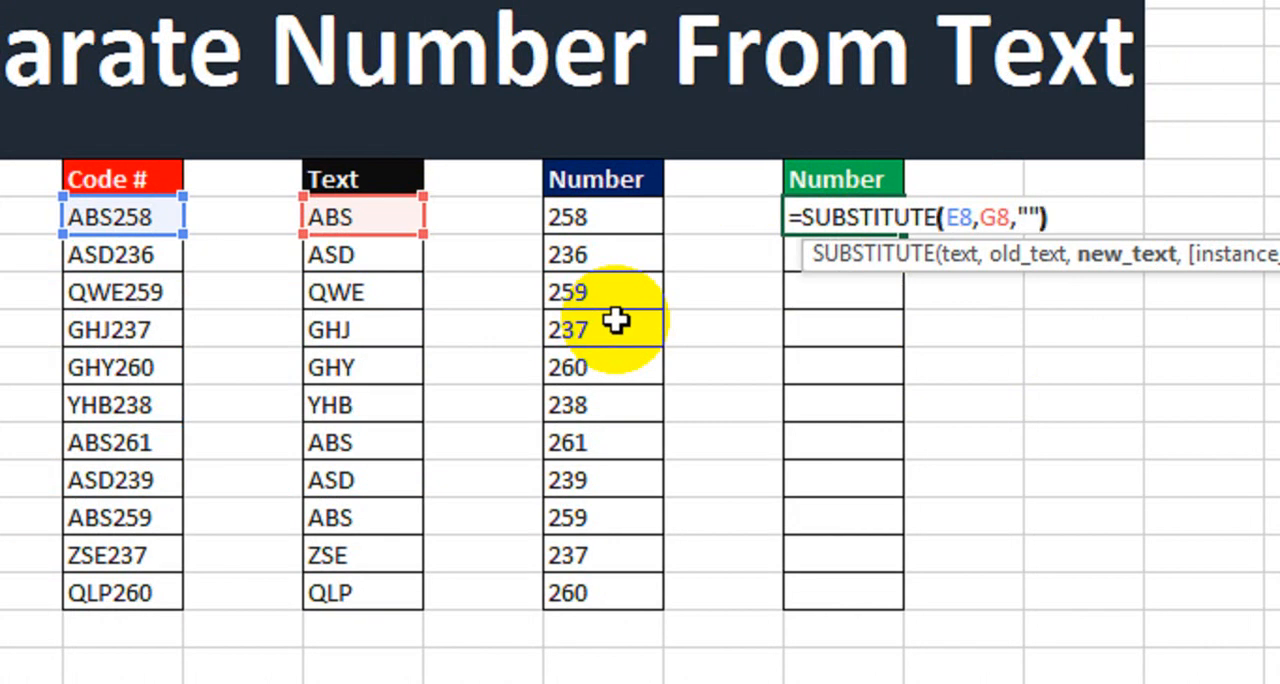
left_click(950, 216)
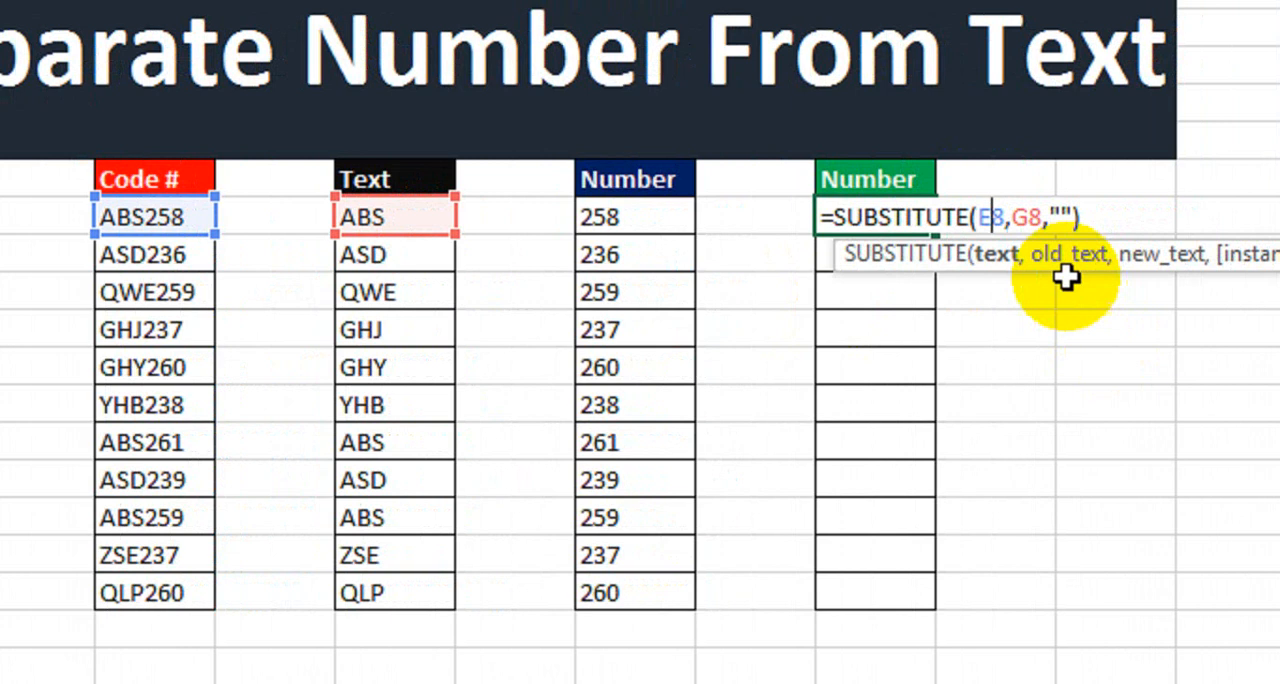
left_click(1012, 256)
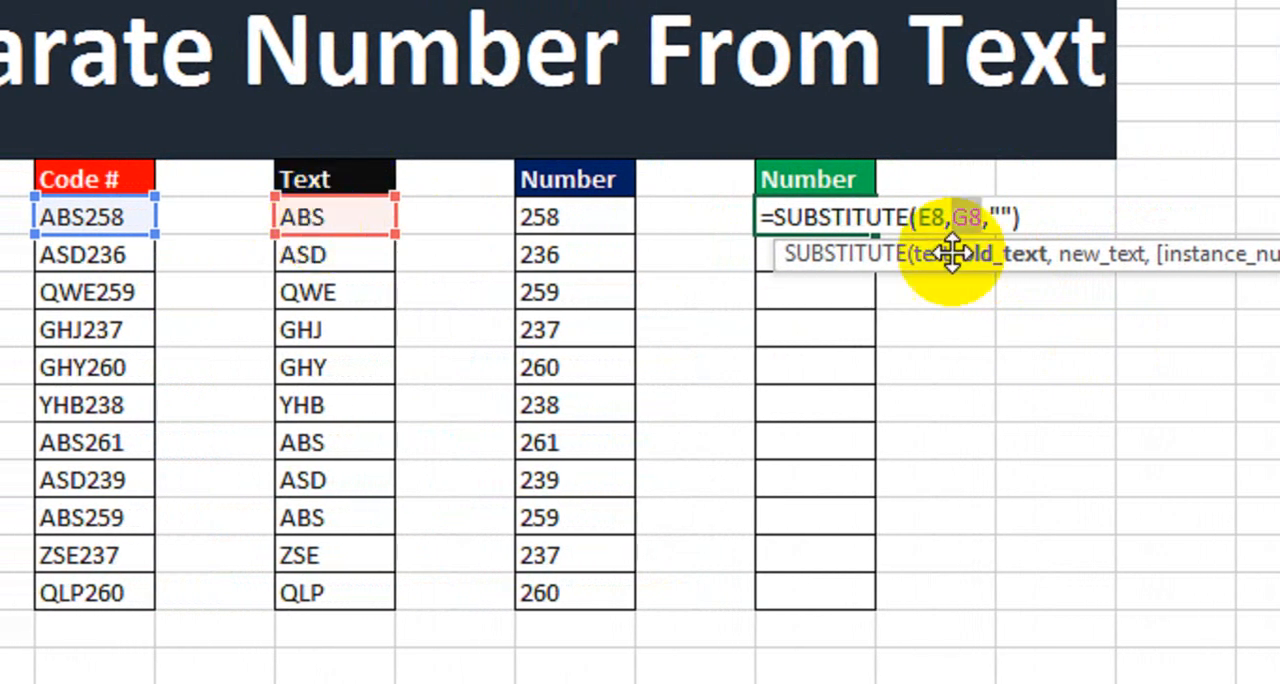
left_click(1010, 215)
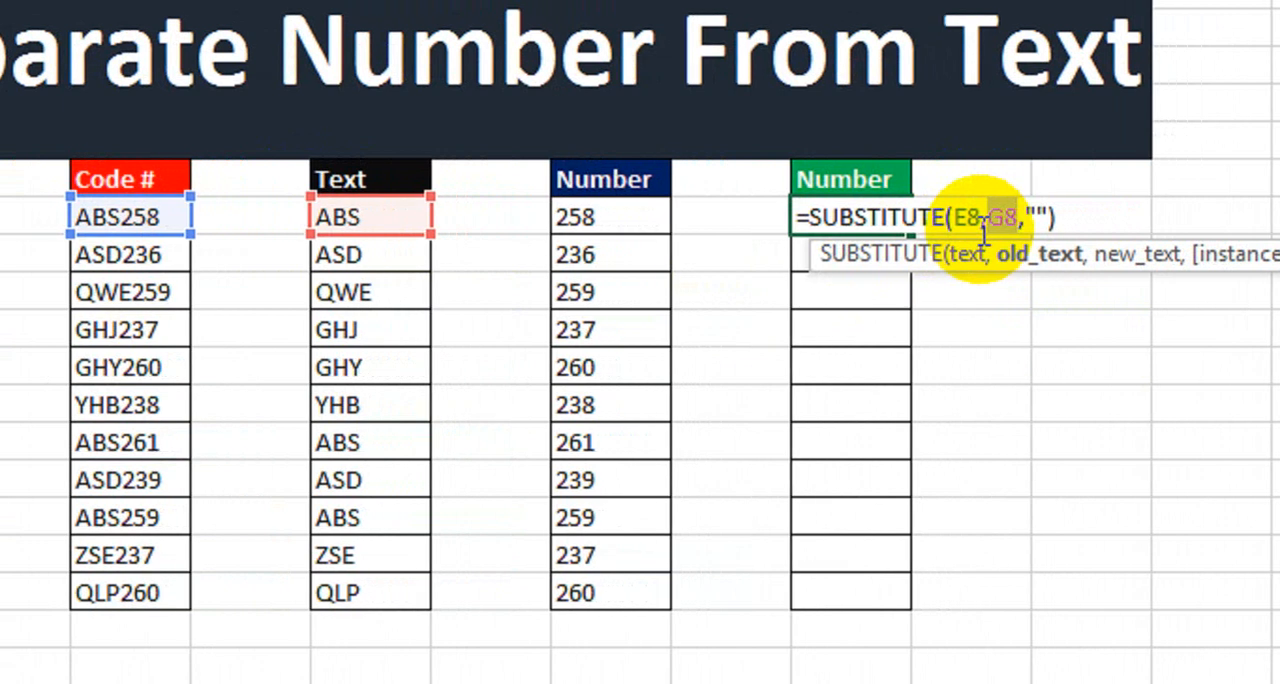
key("Return")
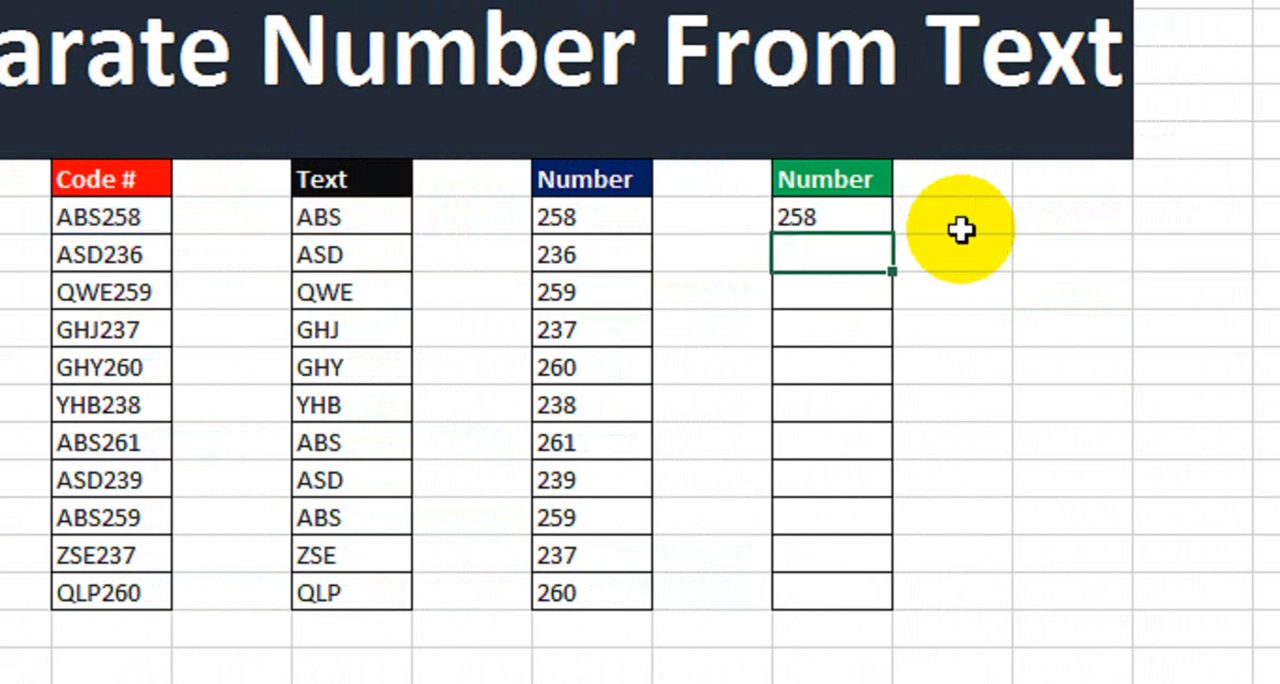
Fill the SUBSTITUTE formula down the green Number column to the last code.
left_click_drag(571, 229, 800, 228)
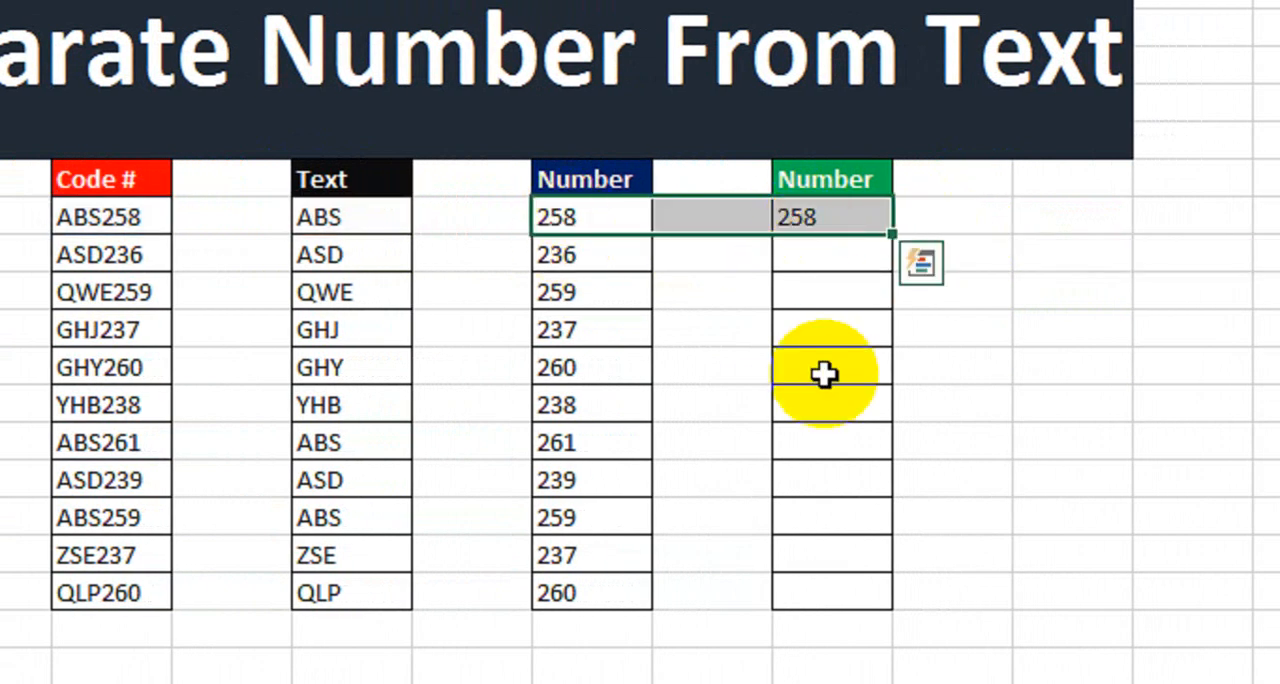
left_click(762, 322)
left_click(861, 211)
left_click_drag(891, 233, 855, 612)
left_click_drag(583, 134, 572, 516)
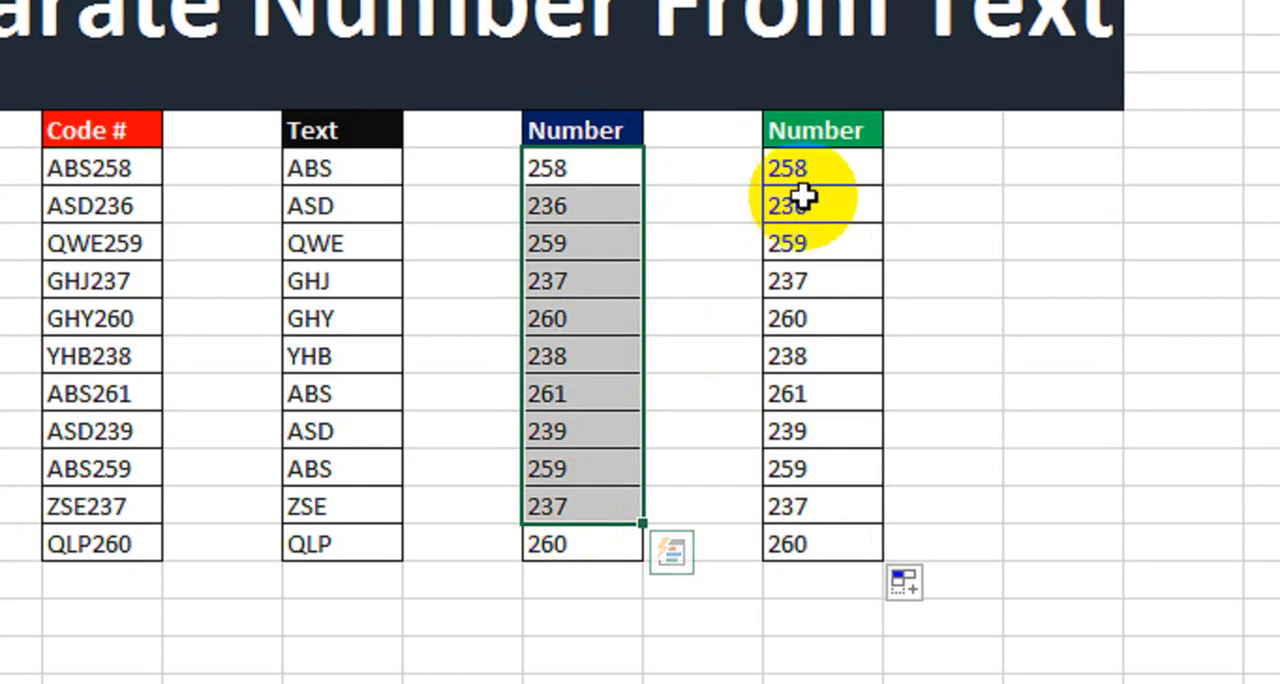
left_click_drag(805, 188, 810, 552)
left_click(745, 418)
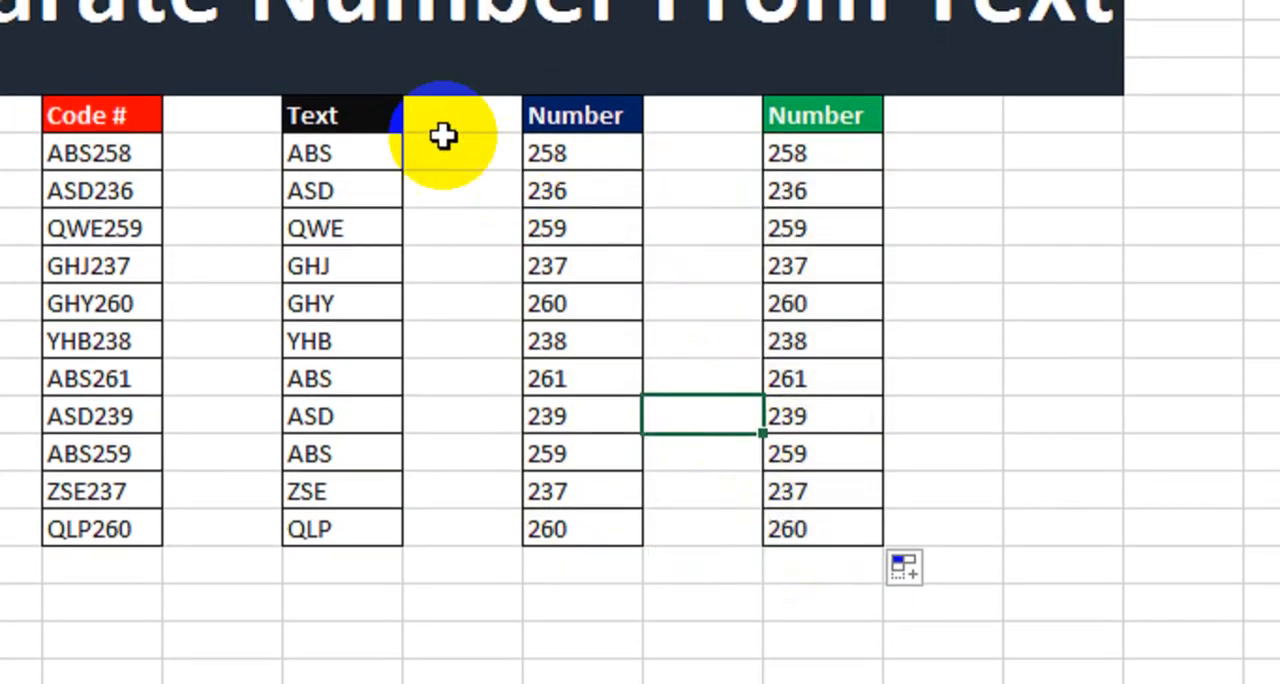